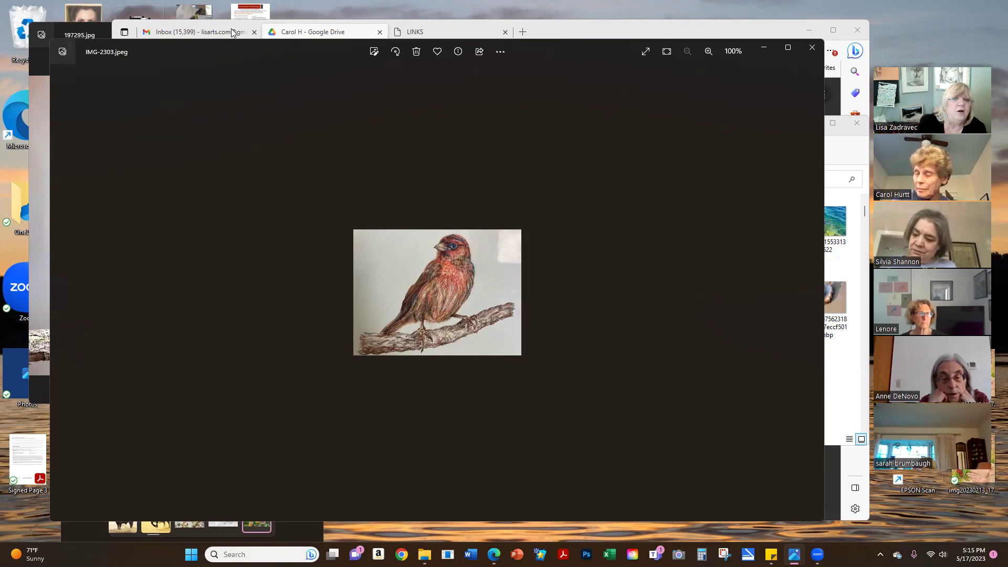
# Bring the reference photo 197295.jpg forward and place it beside the IMG-2303.jpeg drawing
pyautogui.click(629, 27)
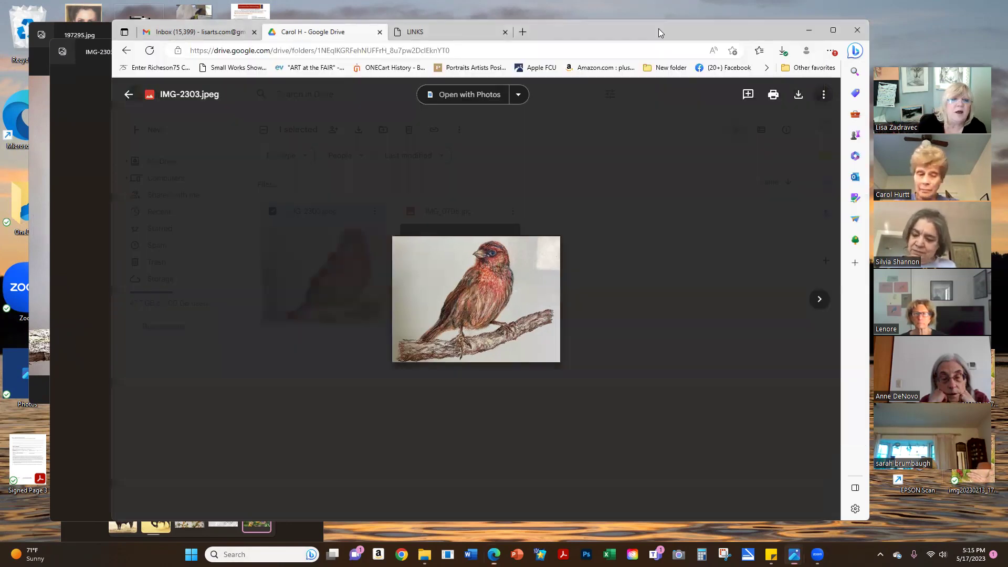
pyautogui.click(283, 51)
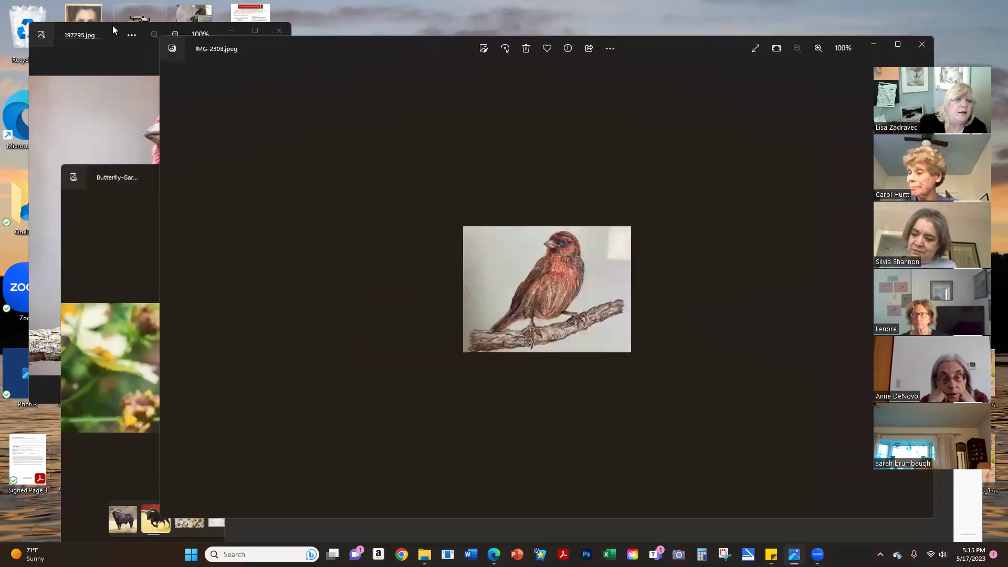
pyautogui.click(113, 26)
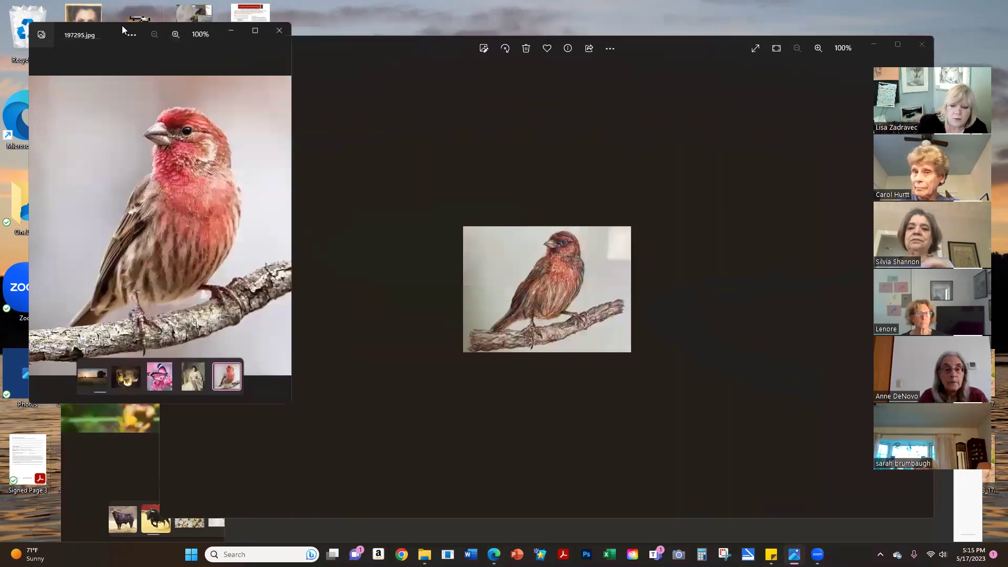
pyautogui.moveTo(121, 25); pyautogui.dragTo(147, 12)
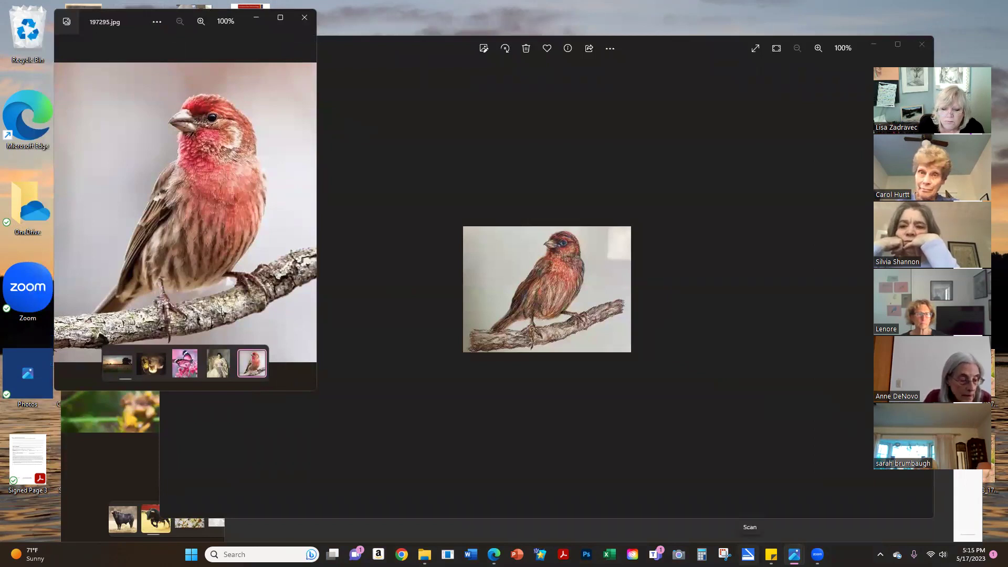
# Close the Windows Scan app and minimize the IMG-2303.jpeg drawing viewer
pyautogui.click(747, 553)
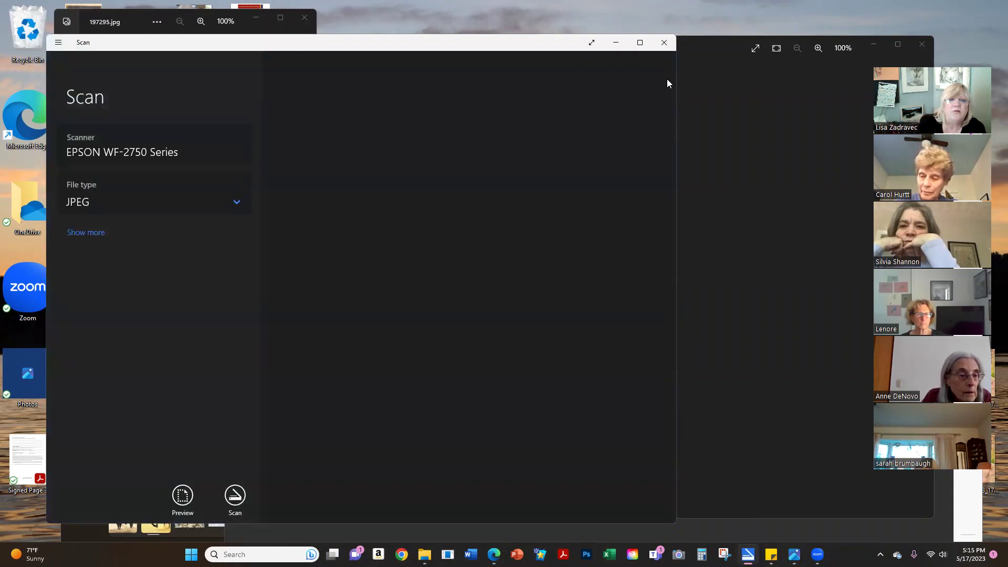
pyautogui.click(663, 42)
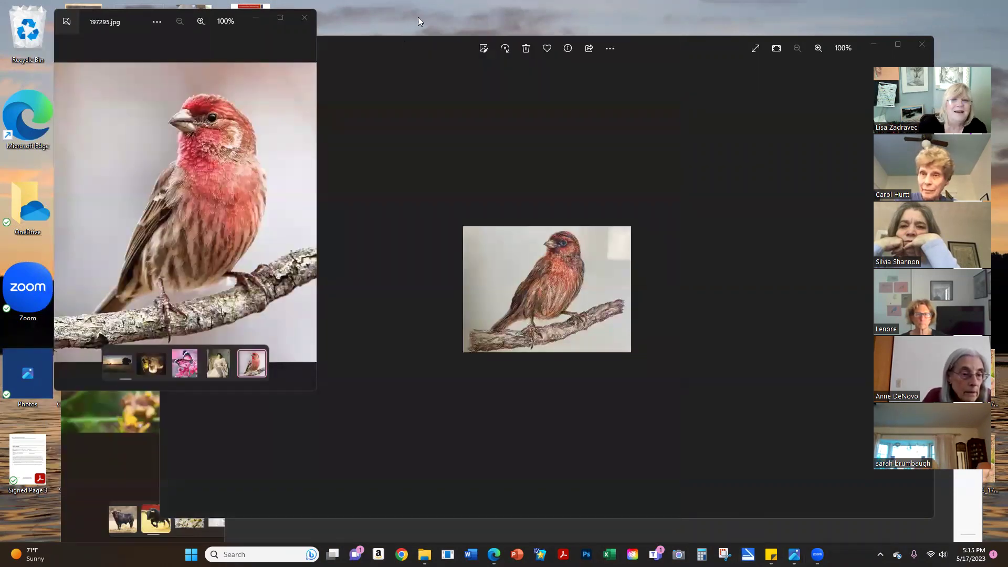
pyautogui.click(640, 48)
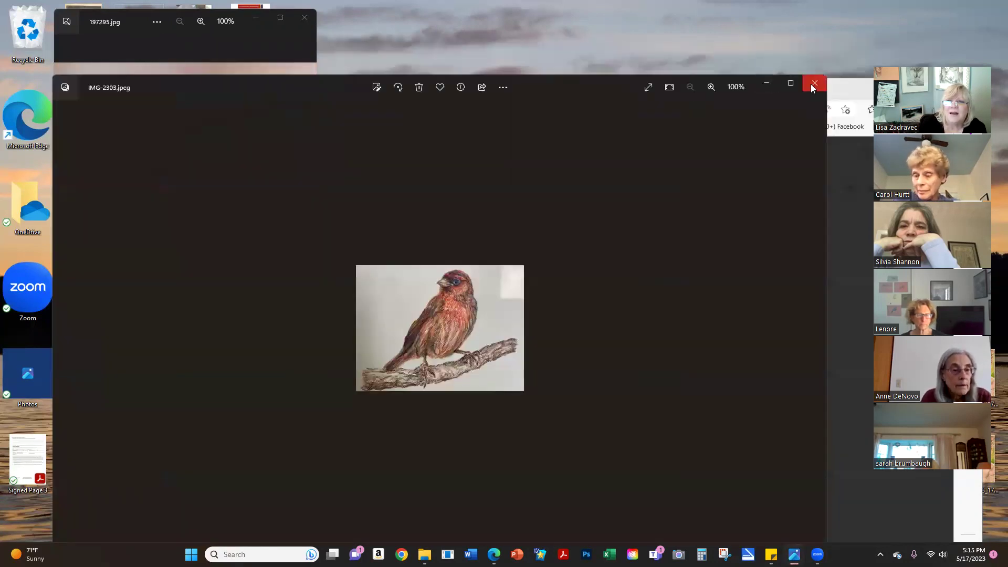
pyautogui.click(768, 81)
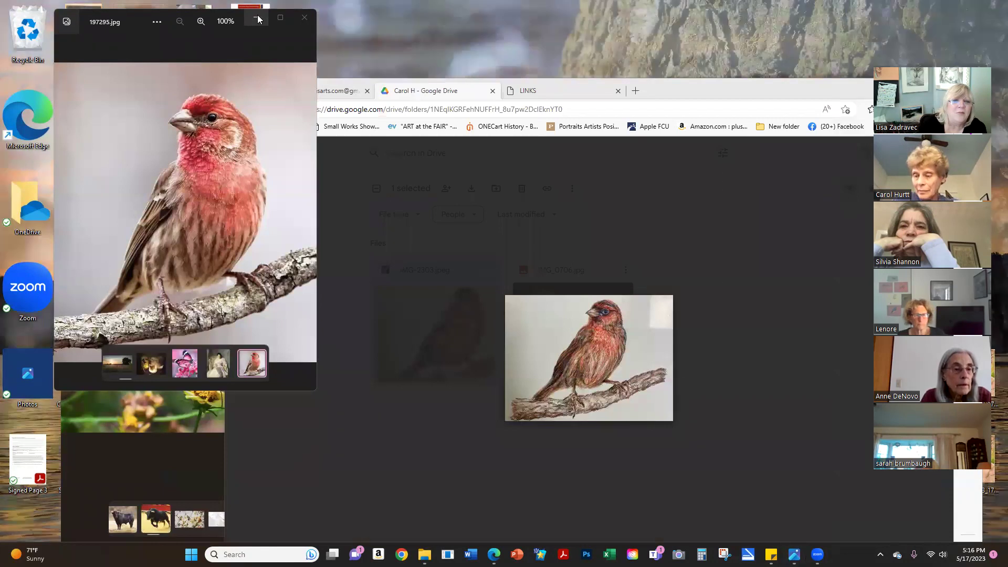
# Minimize the reference and butterfly photo viewers, then move the browser window up and left
pyautogui.click(256, 19)
pyautogui.click(146, 212)
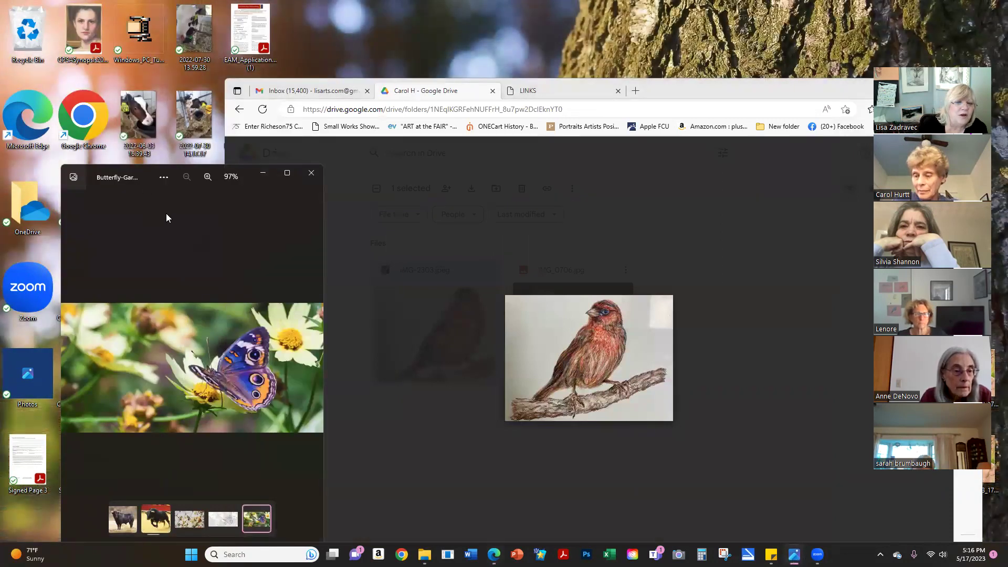
pyautogui.click(263, 173)
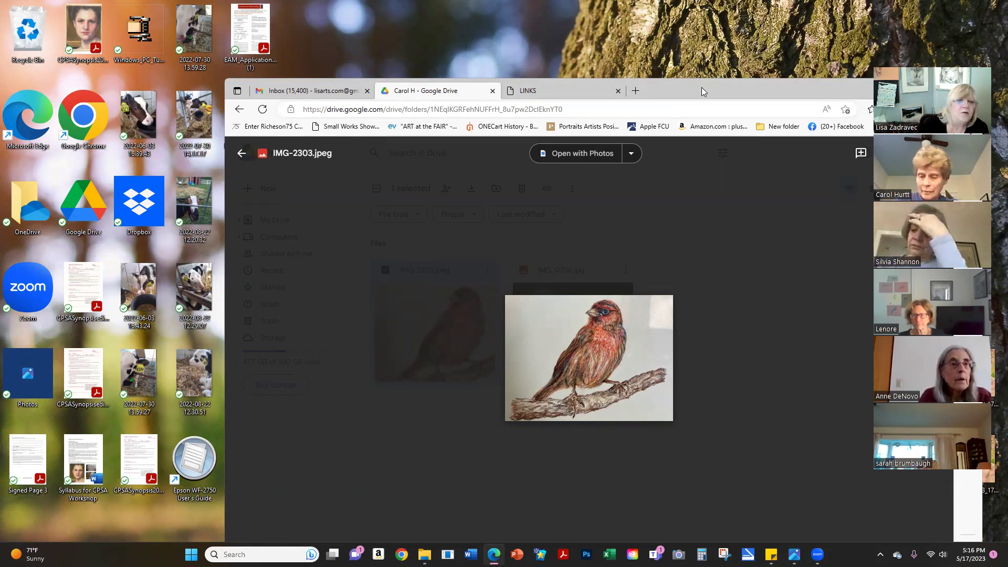
pyautogui.moveTo(701, 87); pyautogui.dragTo(590, 46)
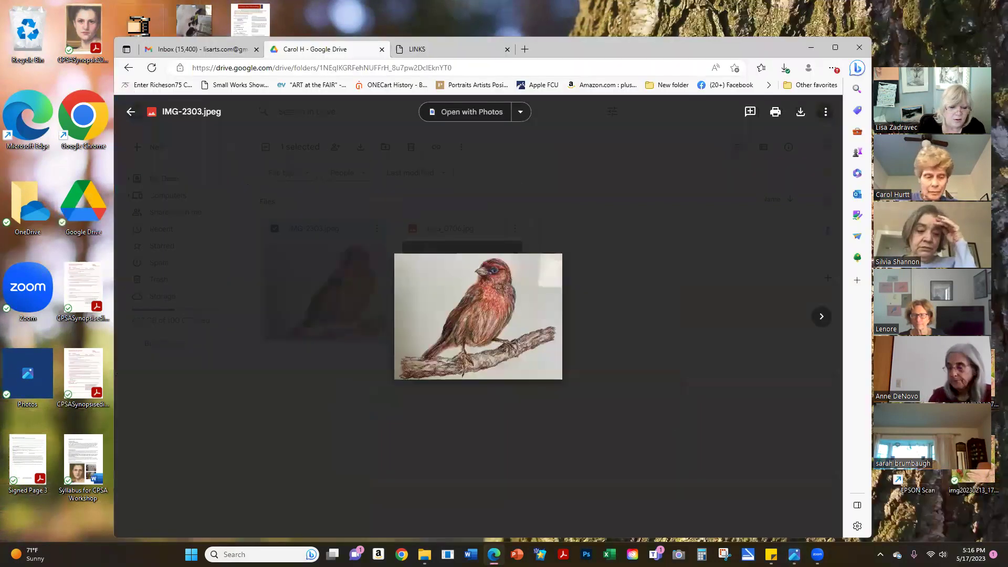
# Search Windows for 'scanner' and launch EPSON Scan
pyautogui.press('super+s')
pyautogui.write('s')
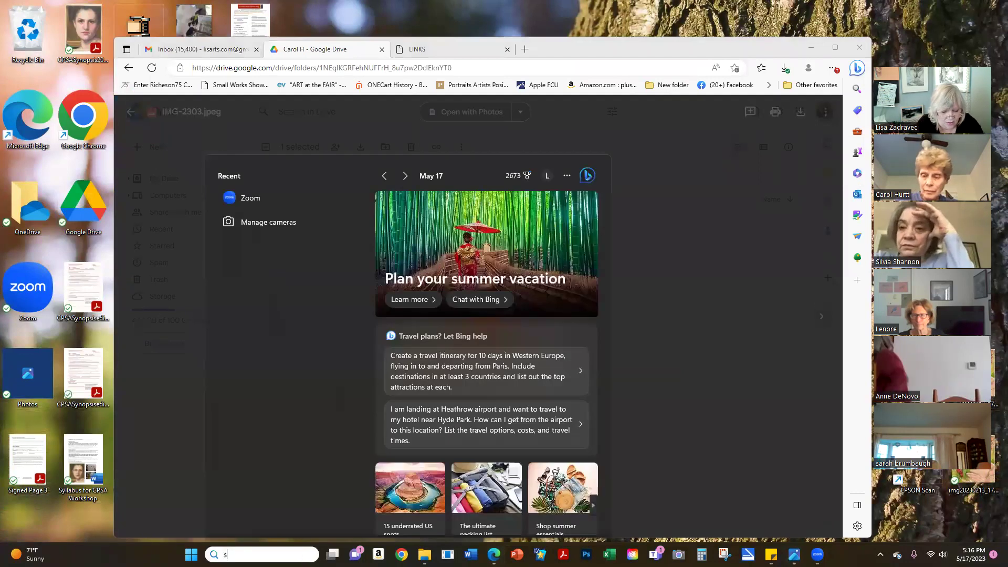
pyautogui.write('canner')
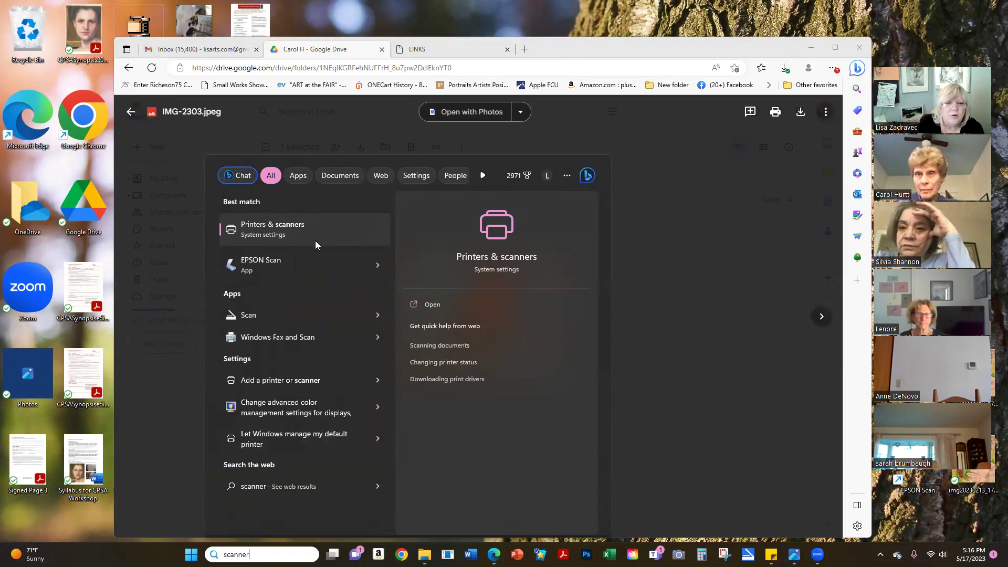
pyautogui.click(286, 255)
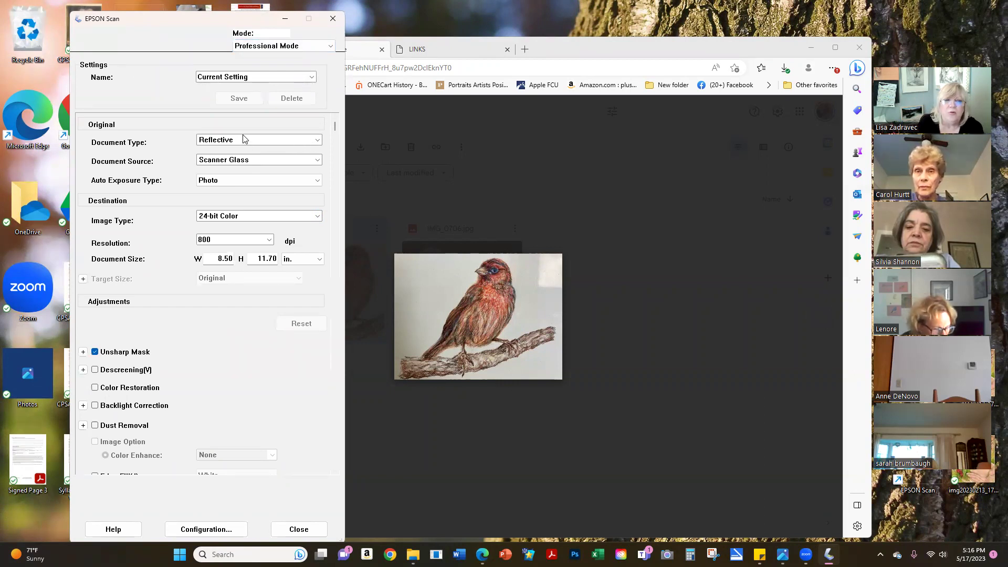
pyautogui.click(318, 141)
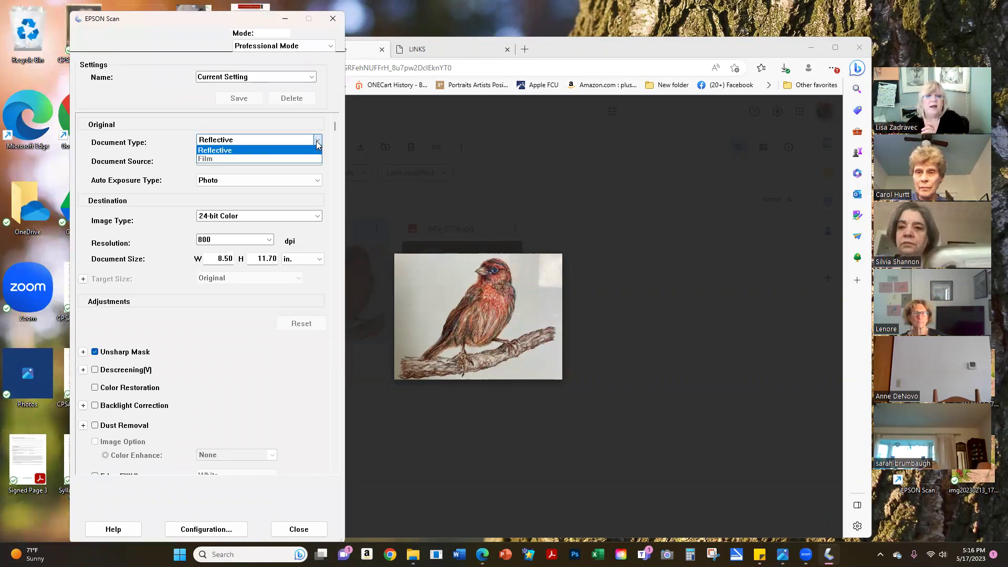
pyautogui.click(262, 144)
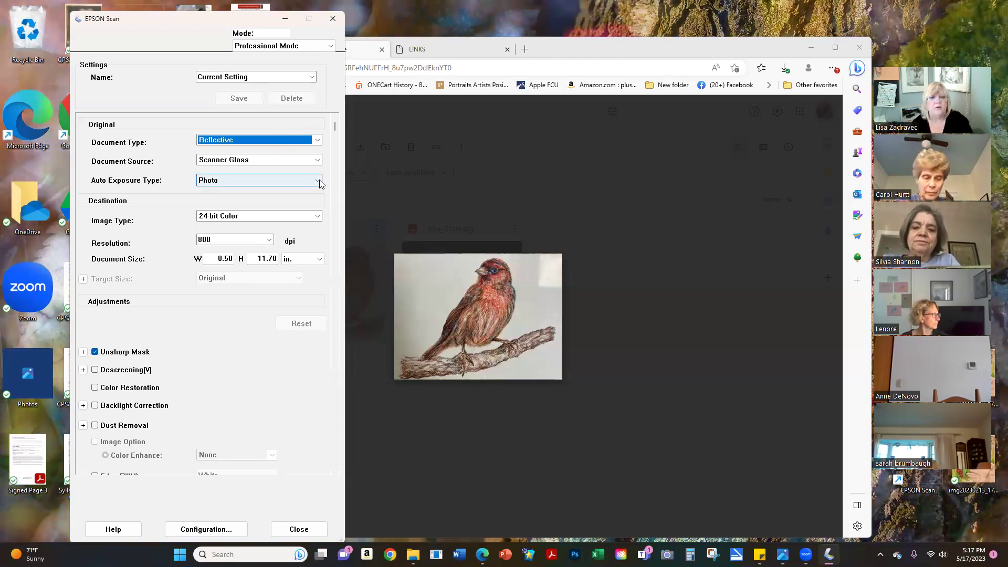
pyautogui.click(320, 180)
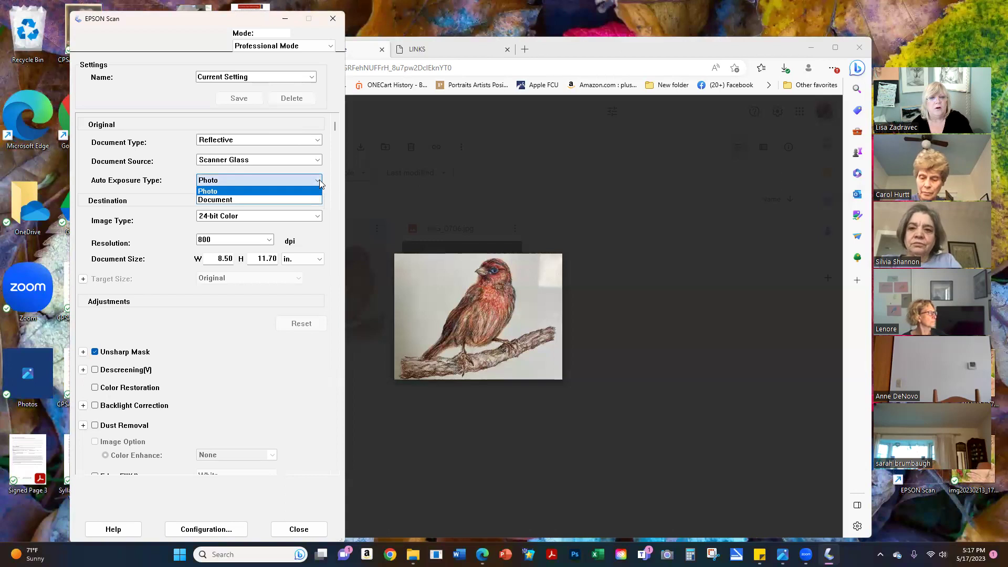
pyautogui.click(277, 181)
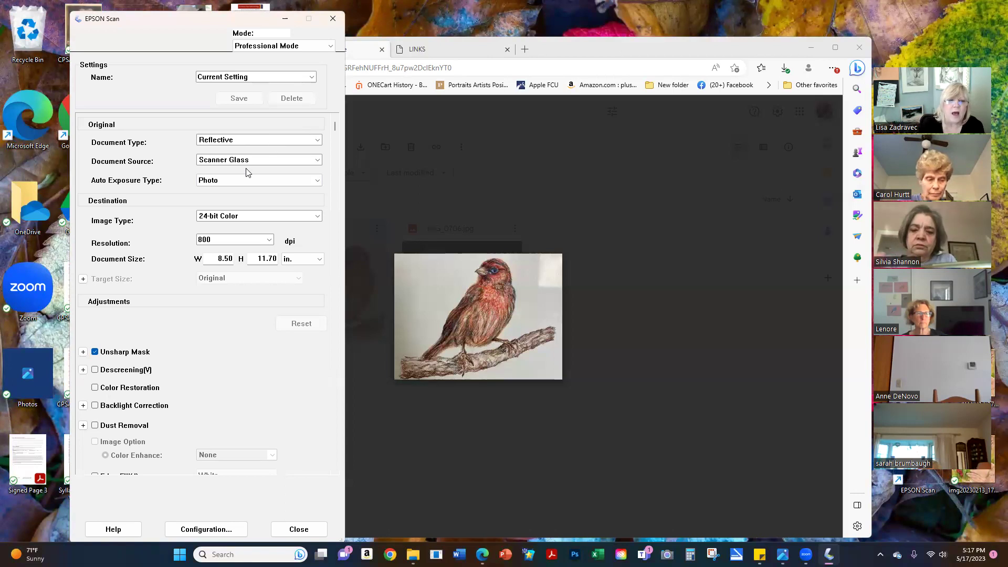
pyautogui.click(315, 217)
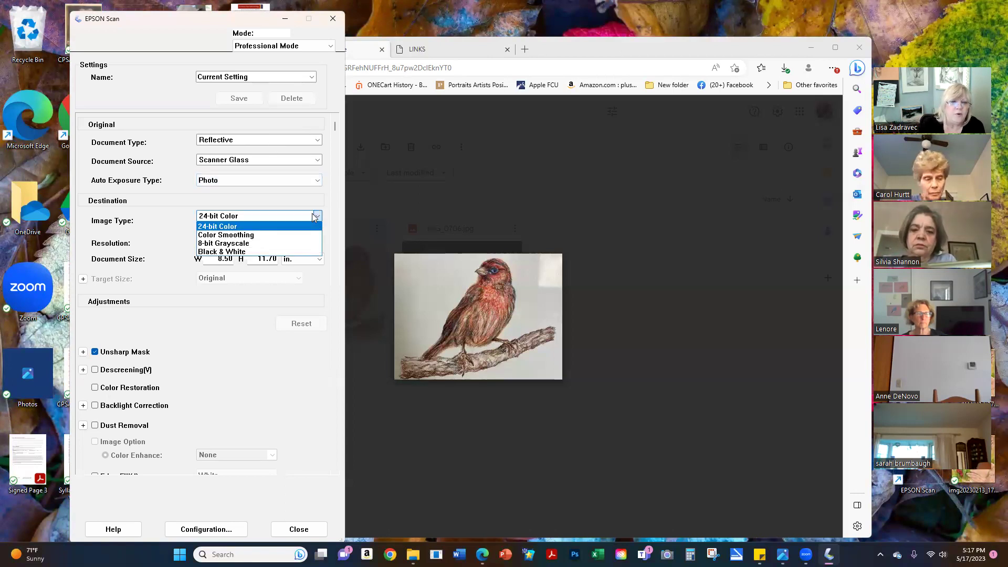
pyautogui.click(237, 227)
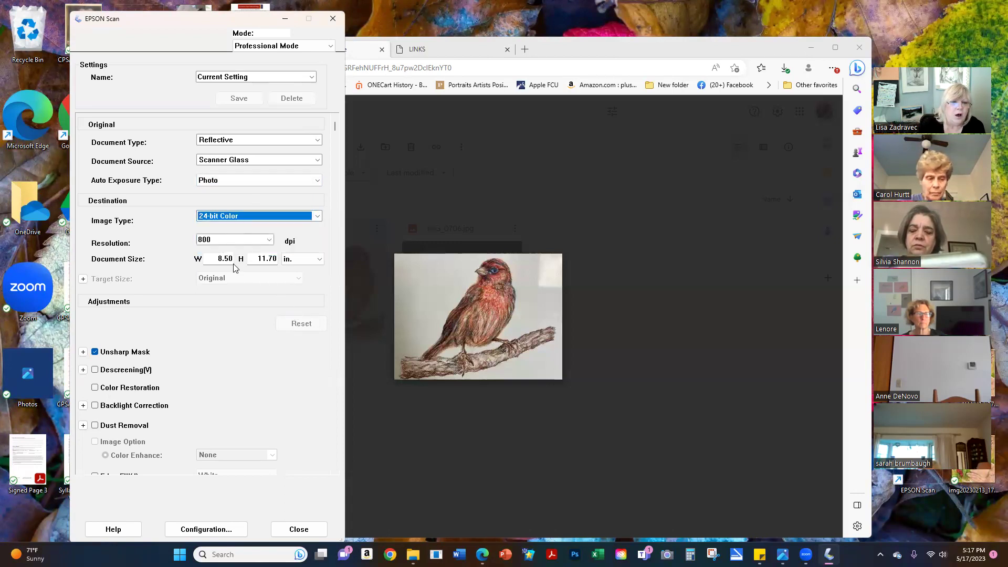
pyautogui.click(270, 239)
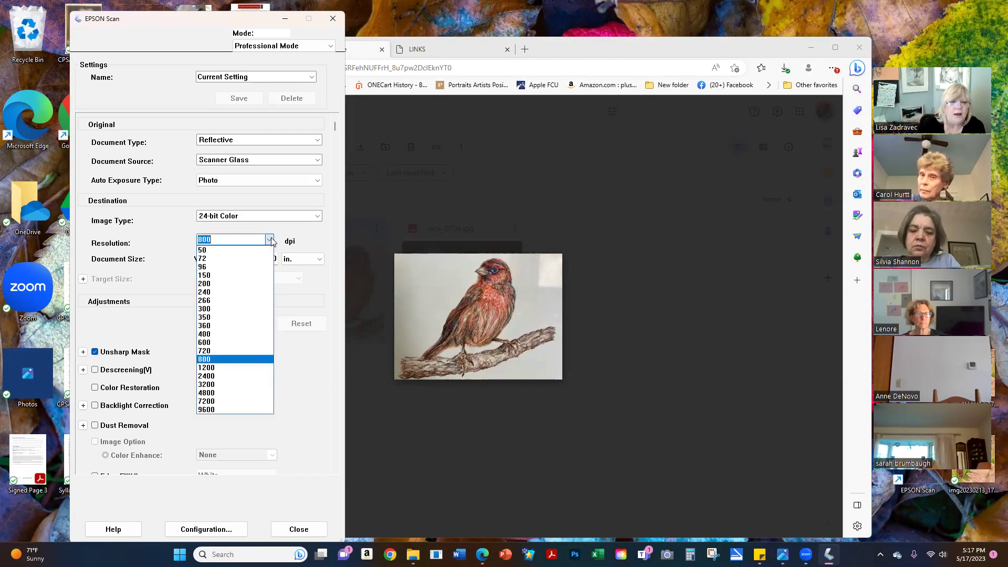
pyautogui.click(234, 360)
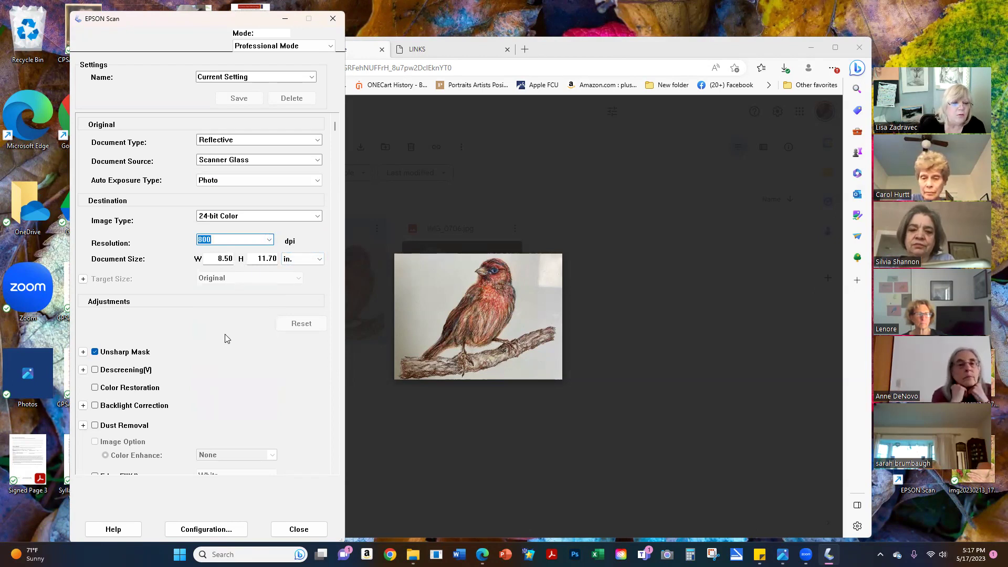
pyautogui.scroll(-1, 224, 334)
pyautogui.scroll(-1, 224, 334)
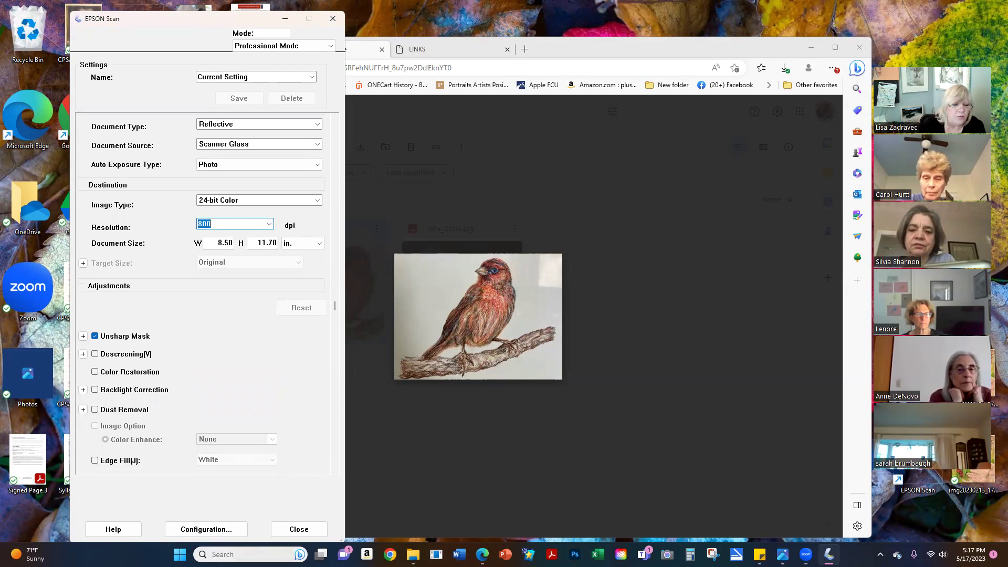
pyautogui.click(226, 529)
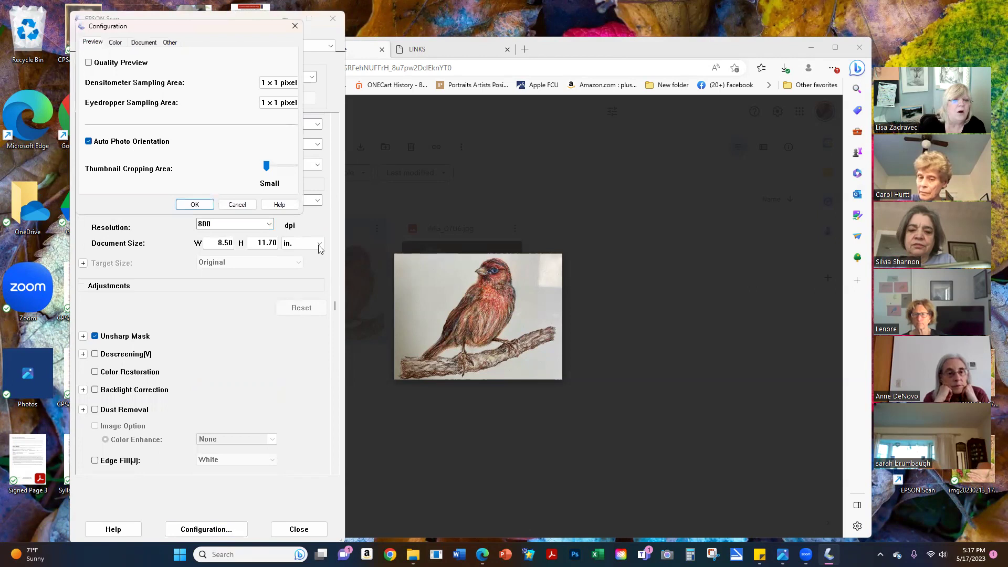
pyautogui.click(295, 24)
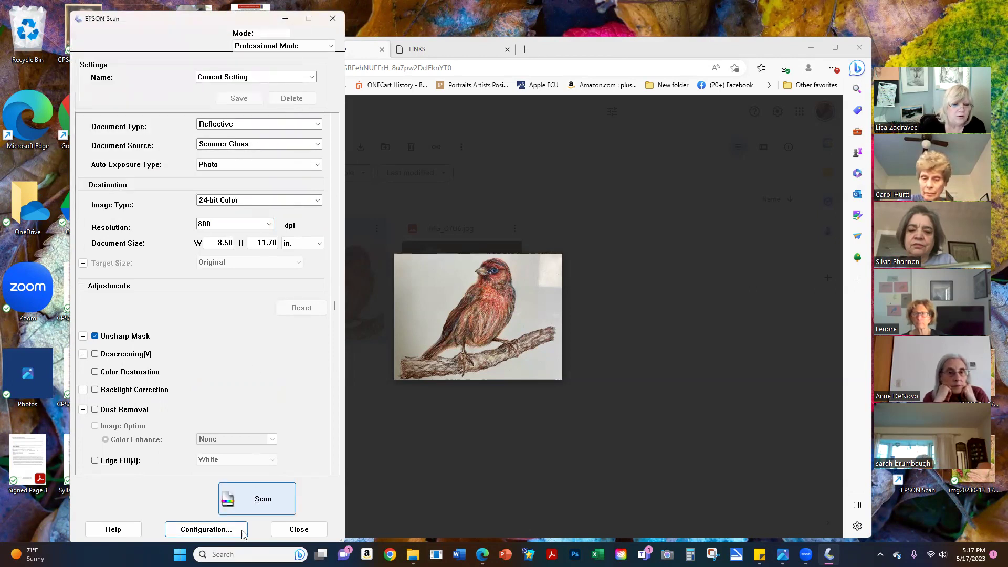
# Start the scan, keeping JPEG as the format and Pictures as the save folder
pyautogui.click(263, 502)
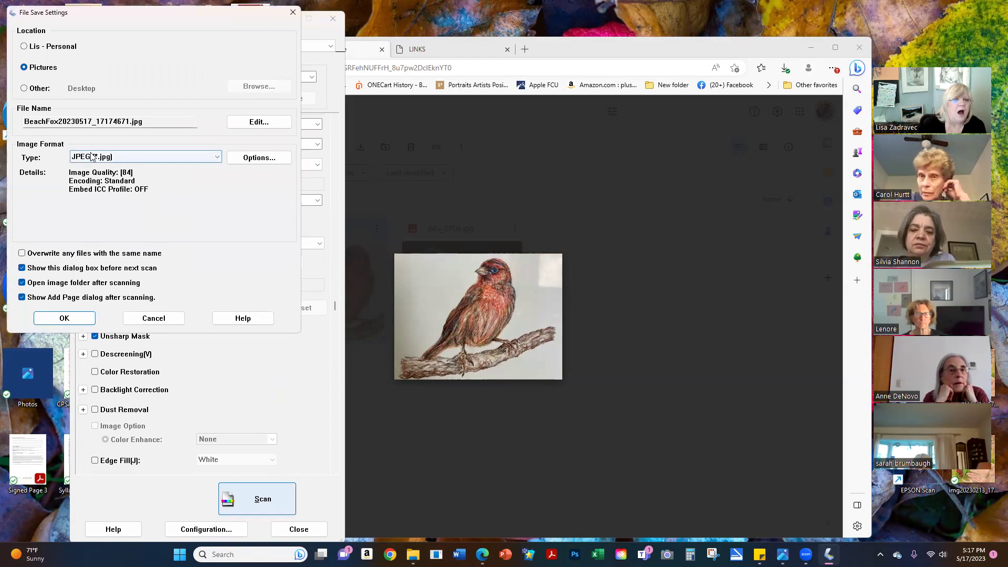
pyautogui.click(217, 157)
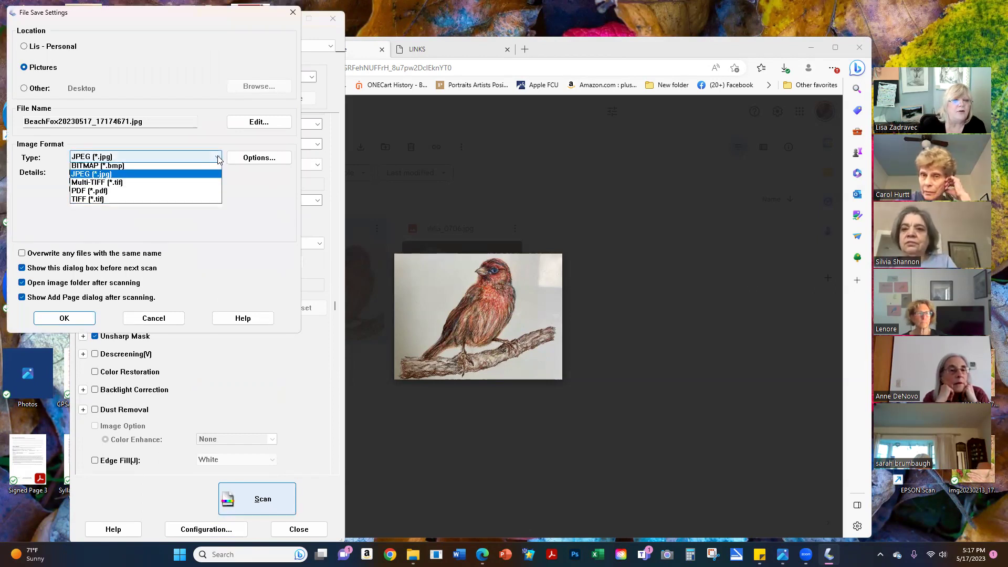
pyautogui.click(141, 177)
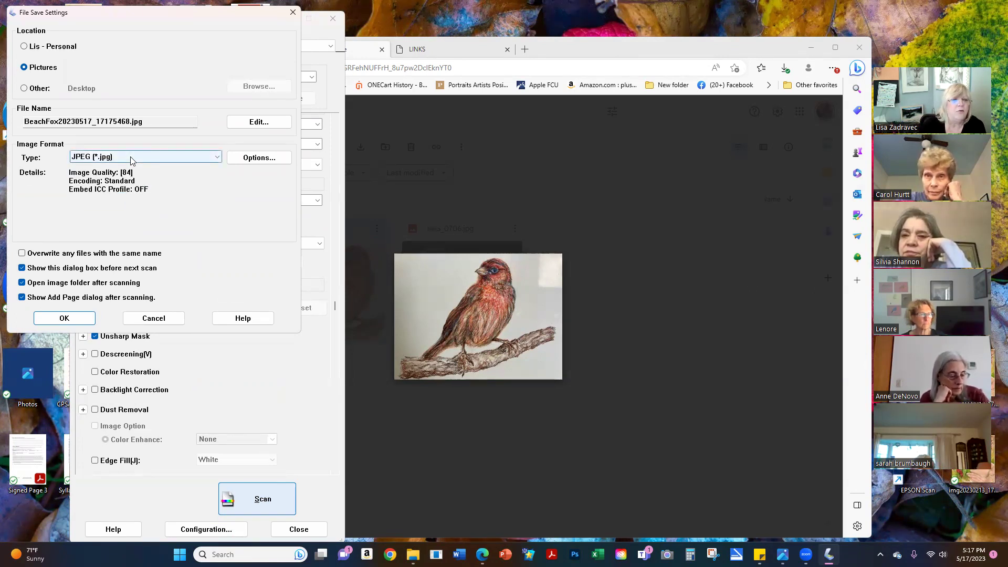
pyautogui.click(38, 68)
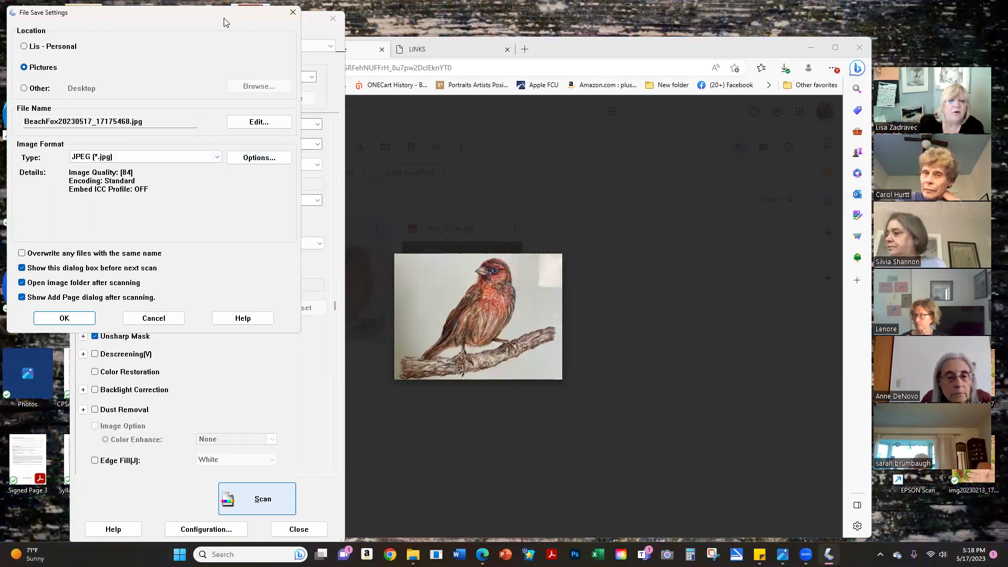
# Close the File Save Settings dialog and the EPSON Scan window
pyautogui.moveTo(224, 18); pyautogui.dragTo(252, 82)
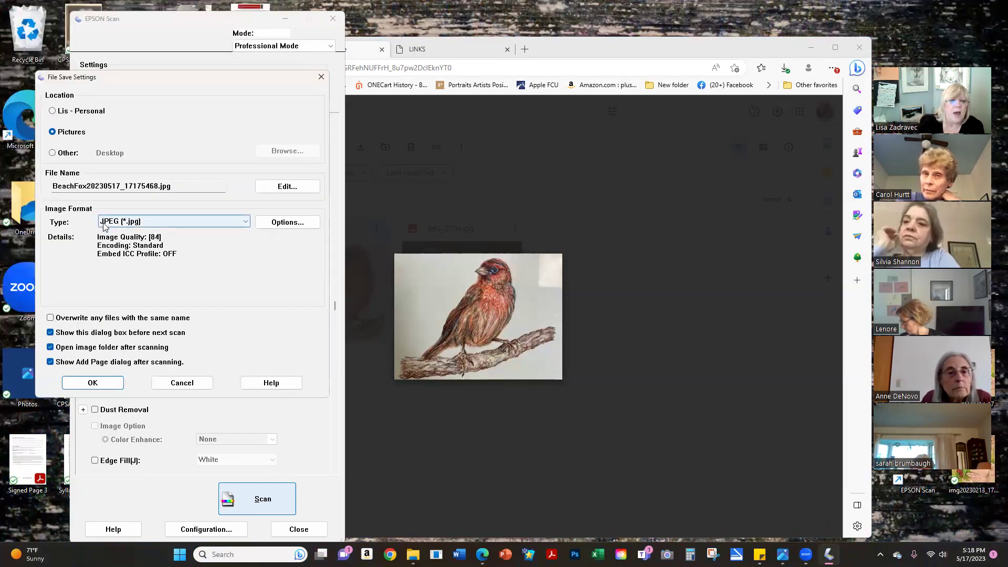
pyautogui.click(338, 20)
pyautogui.click(339, 20)
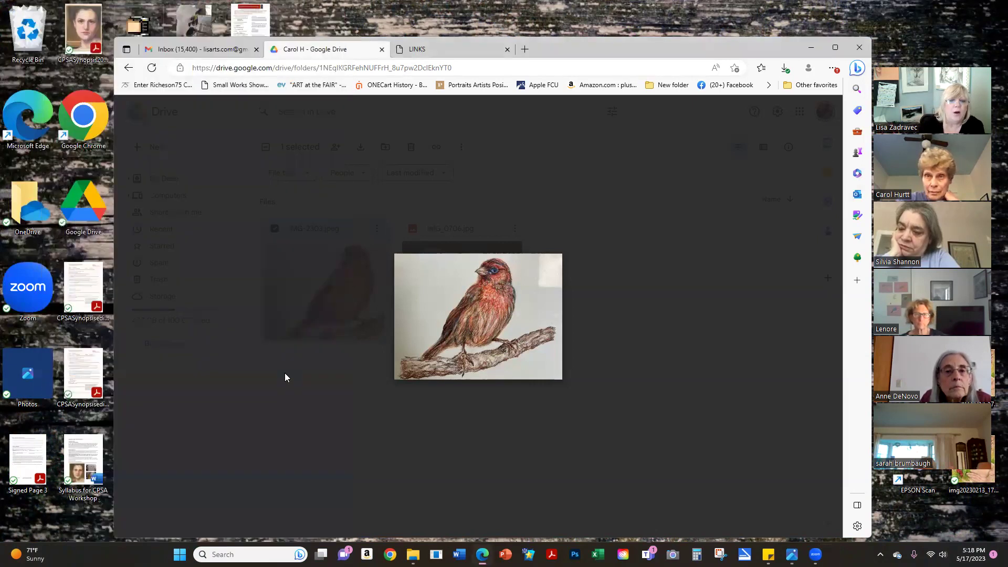
# Open File Explorer and switch to the Pictures folder
pyautogui.moveTo(424, 554)
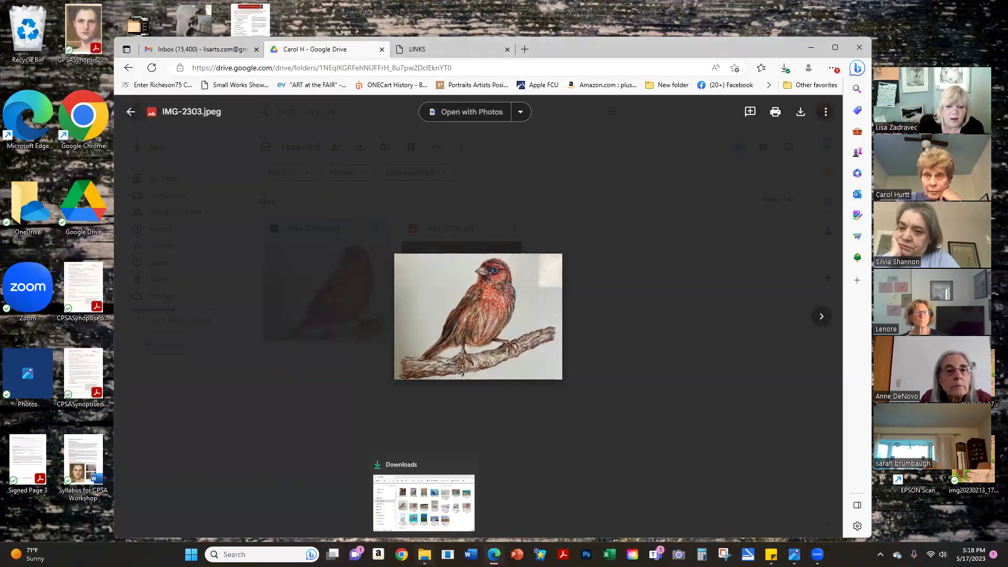
pyautogui.click(423, 502)
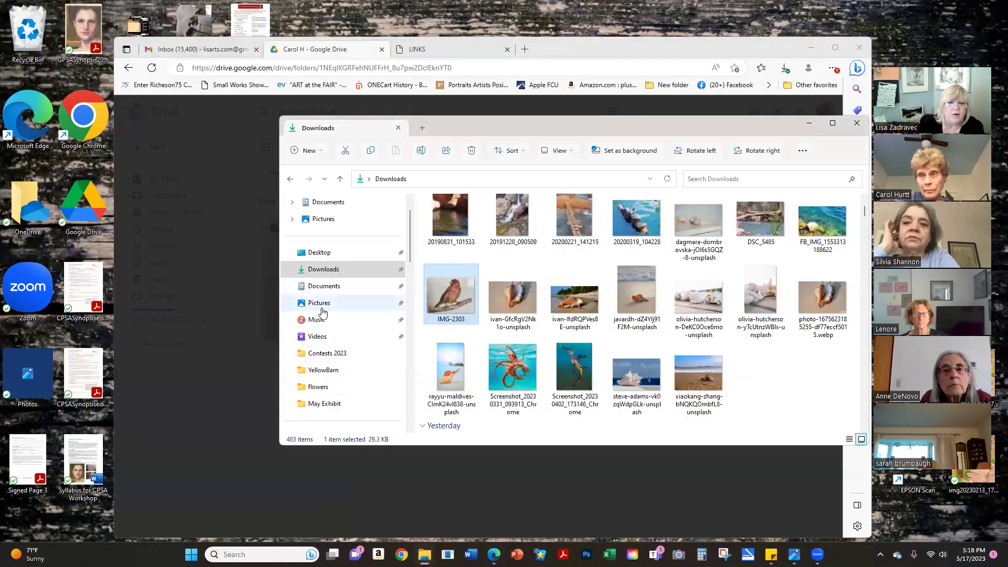
pyautogui.click(319, 304)
pyautogui.scroll(-3, 560, 356)
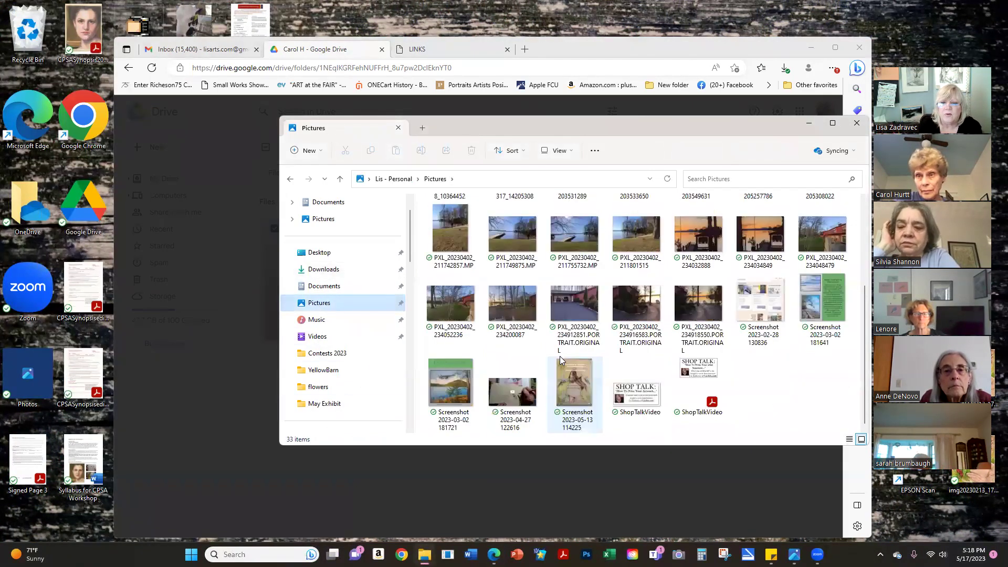
pyautogui.scroll(3, 560, 356)
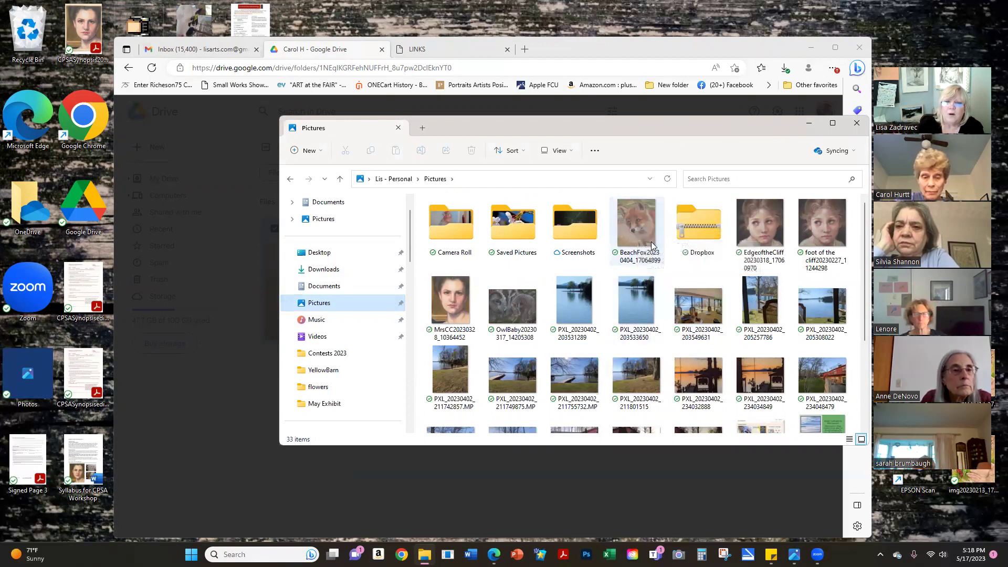
# Select the BeachFox scan file and bring up its right-click menu
pyautogui.moveTo(644, 234)
pyautogui.mouseDown()
pyautogui.moveTo(657, 222)
pyautogui.moveTo(649, 222)
pyautogui.mouseUp()
pyautogui.click(648, 221)
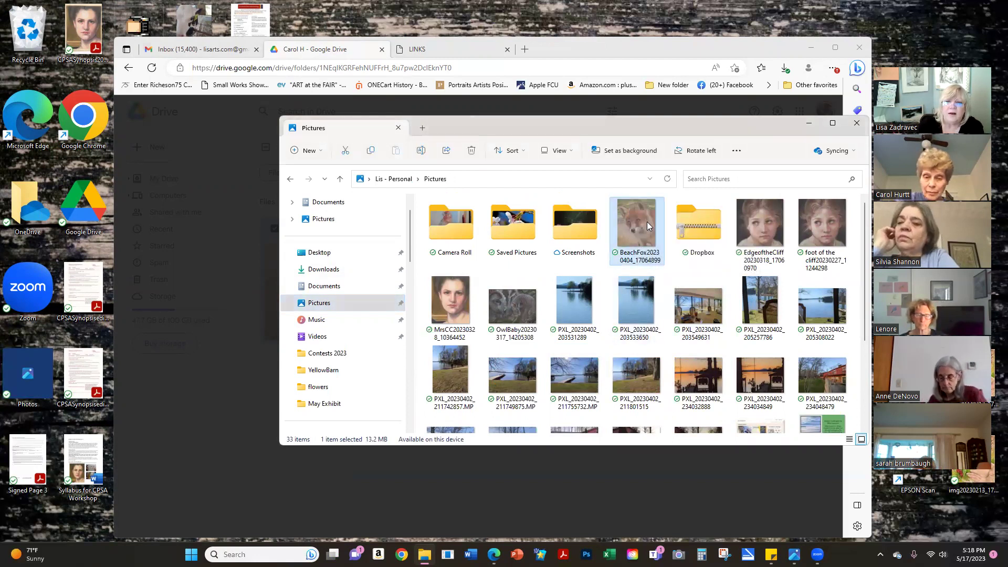
pyautogui.rightClick(646, 221)
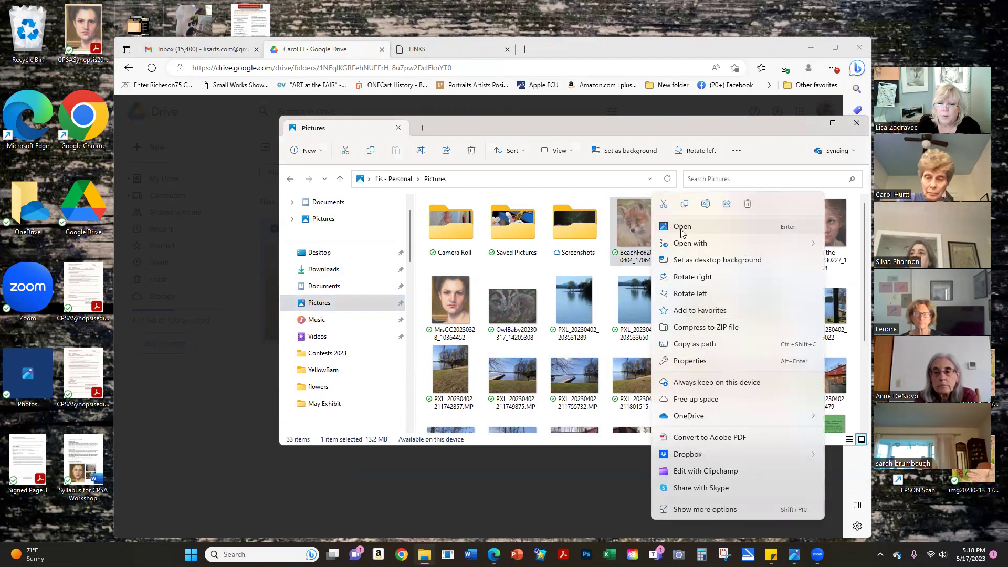
pyautogui.moveTo(684, 420)
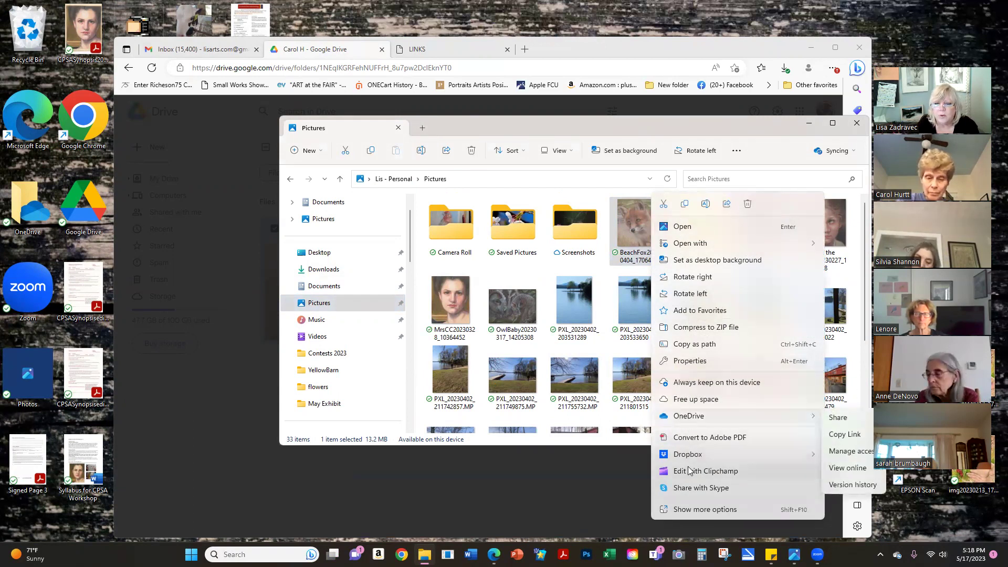
pyautogui.rightClick(629, 254)
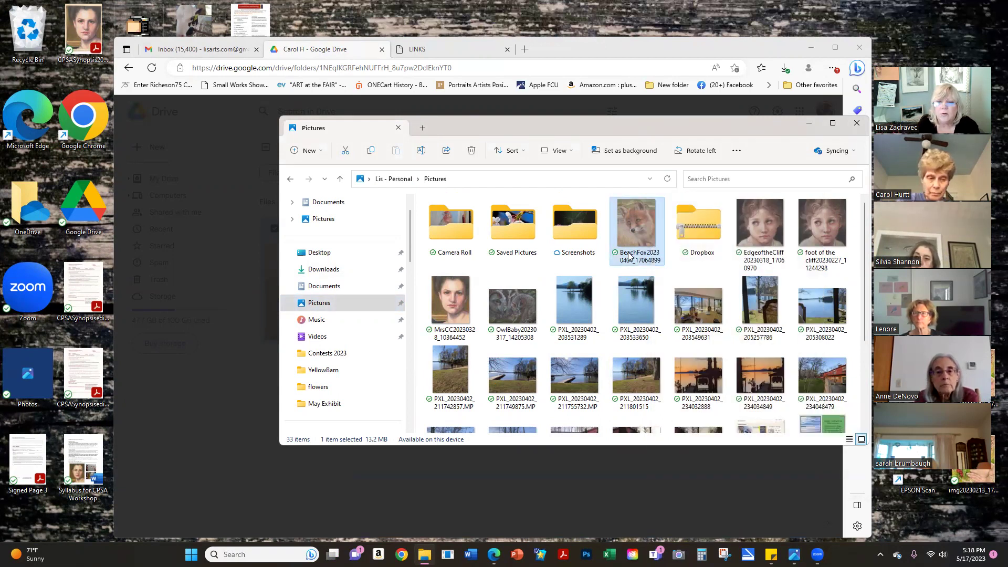
# Open BeachFox in Adobe Photoshop and close the morningrun painting without saving
pyautogui.moveTo(670, 231)
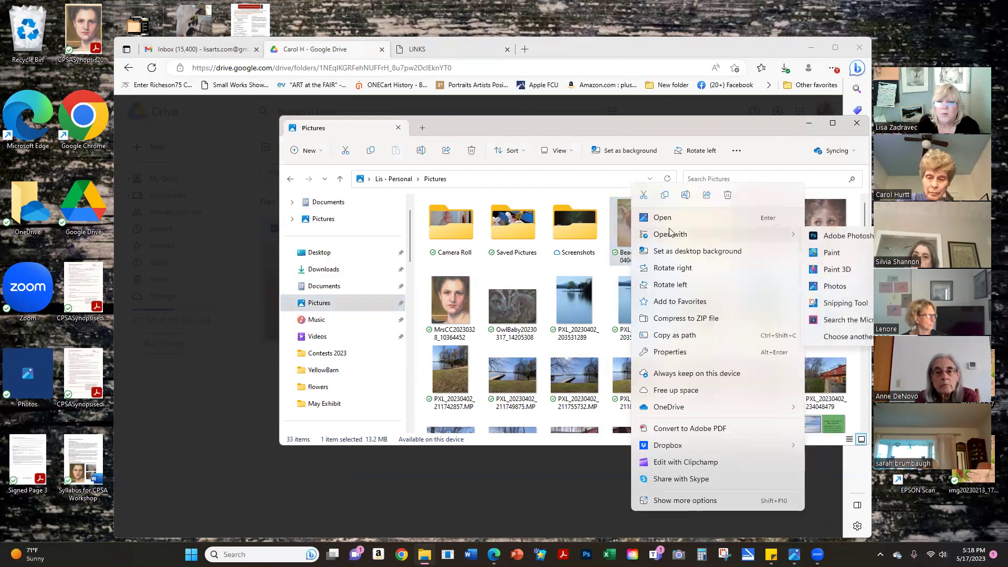
pyautogui.click(837, 237)
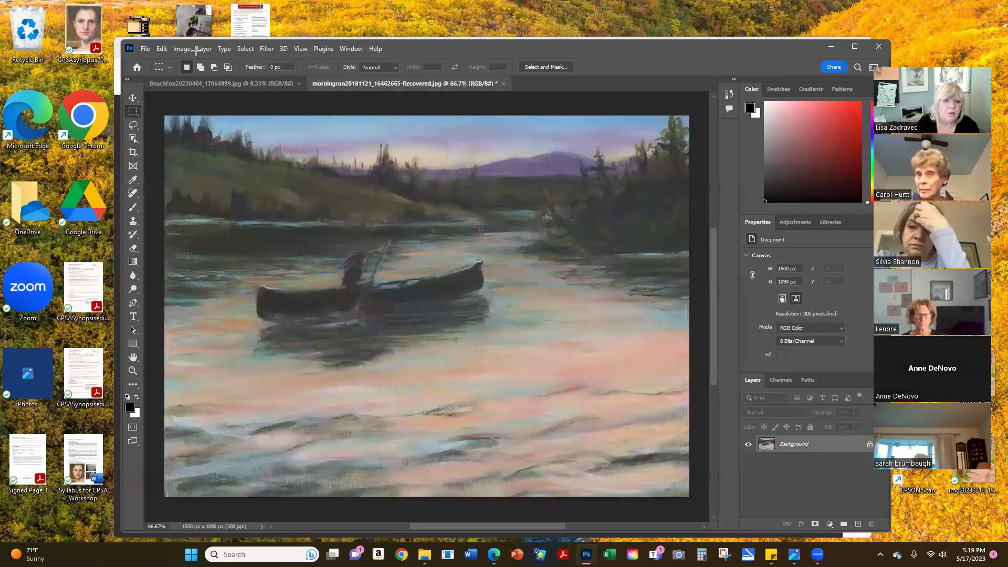
pyautogui.click(146, 48)
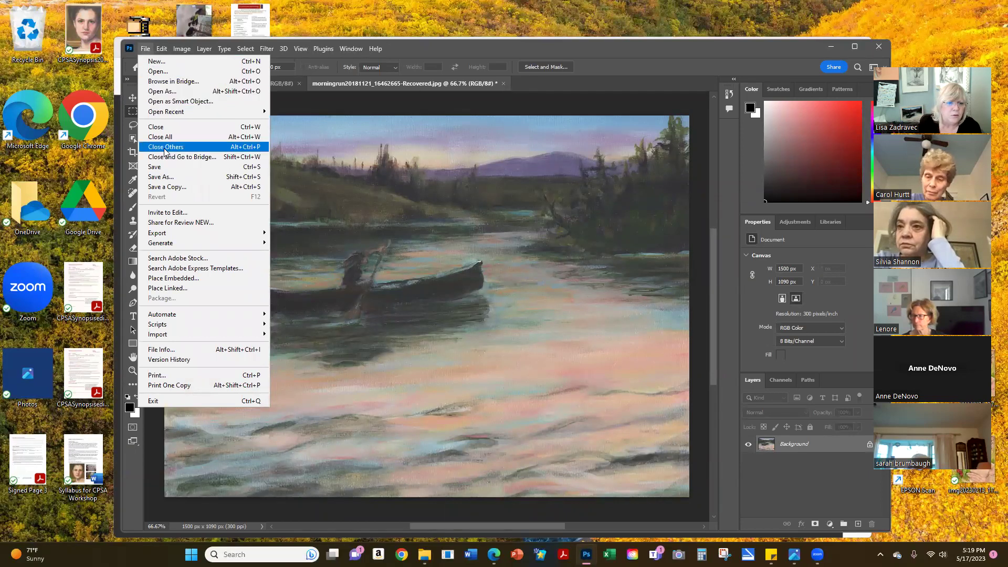
pyautogui.click(166, 127)
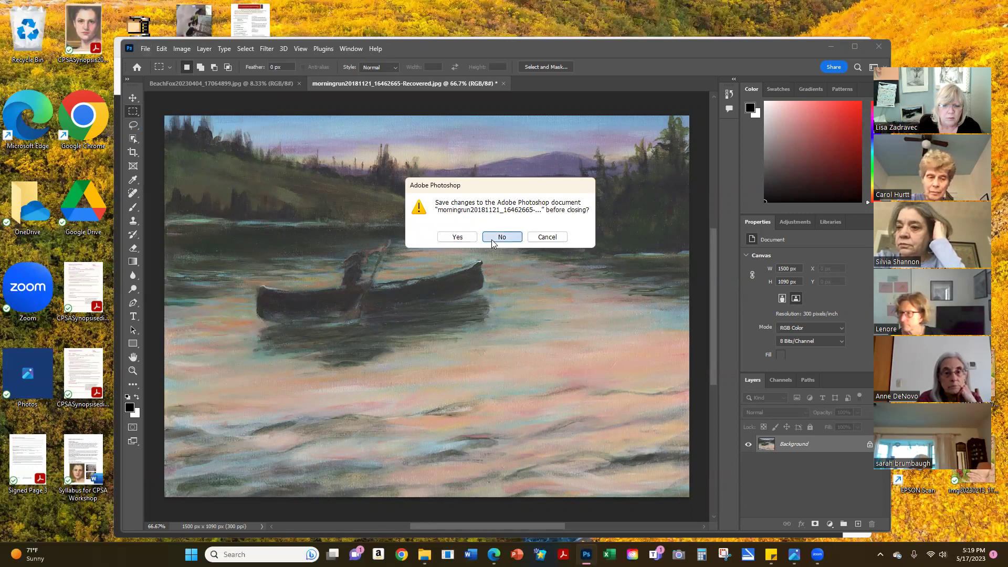
pyautogui.click(491, 239)
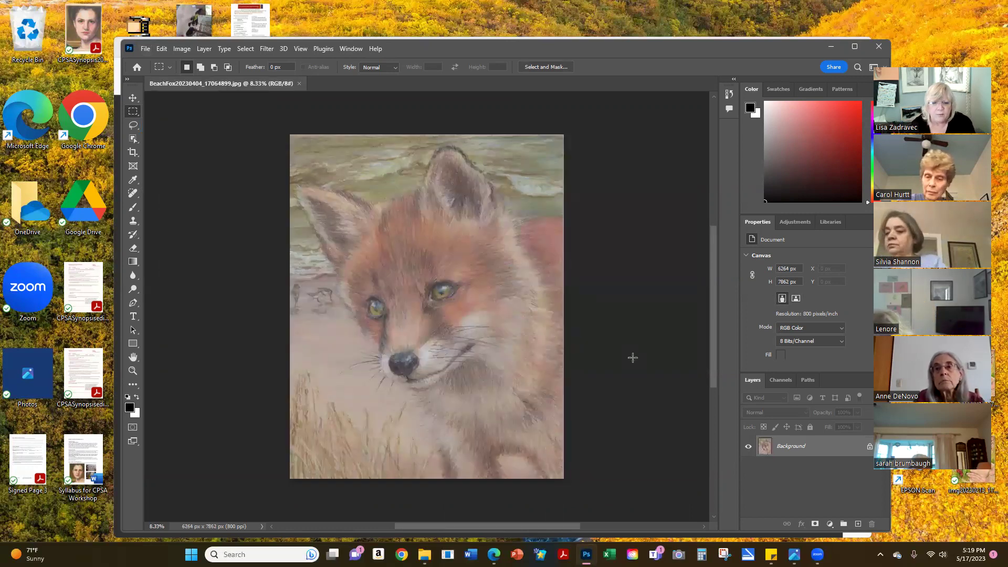
pyautogui.click(188, 48)
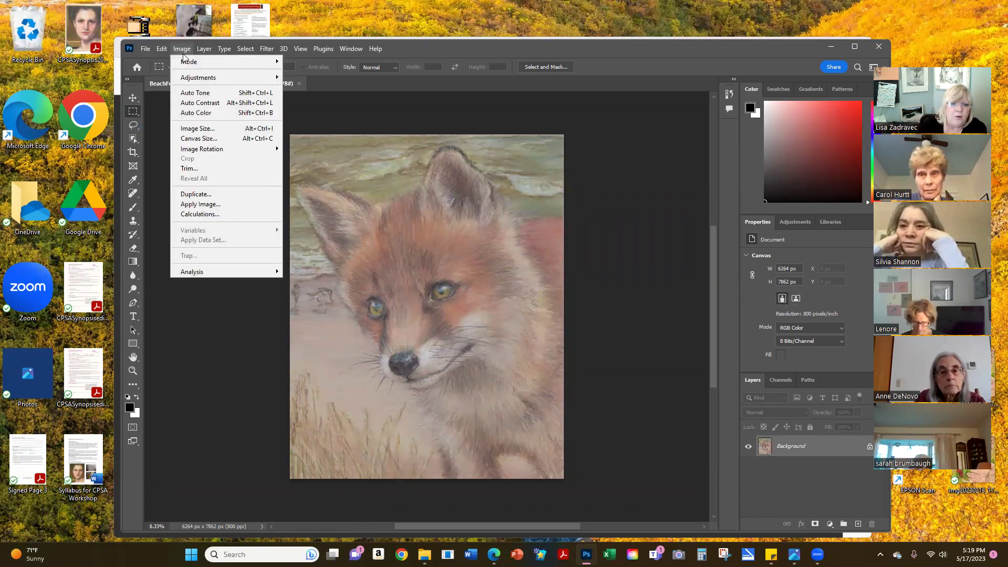
pyautogui.moveTo(204, 77)
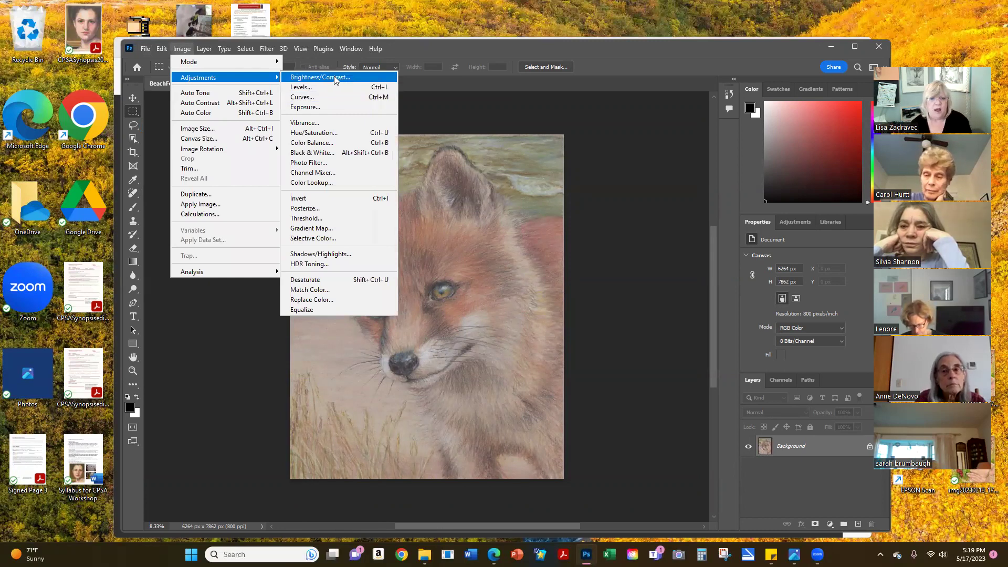
pyautogui.click(336, 78)
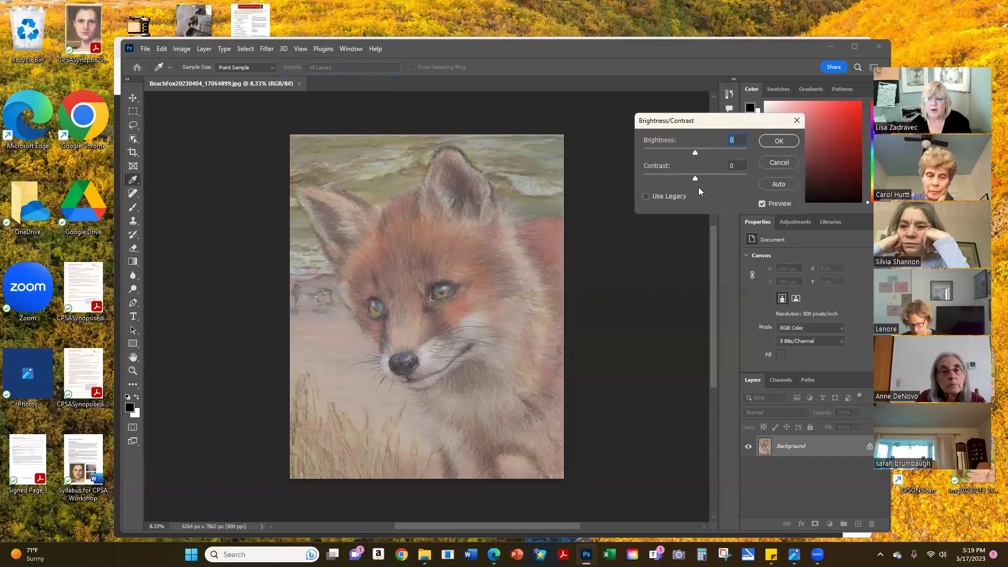
pyautogui.moveTo(696, 177)
pyautogui.mouseDown()
pyautogui.moveTo(705, 175)
pyautogui.moveTo(681, 175)
pyautogui.moveTo(697, 176)
pyautogui.moveTo(705, 154)
pyautogui.moveTo(680, 153)
pyautogui.moveTo(692, 153)
pyautogui.moveTo(696, 177)
pyautogui.mouseUp()
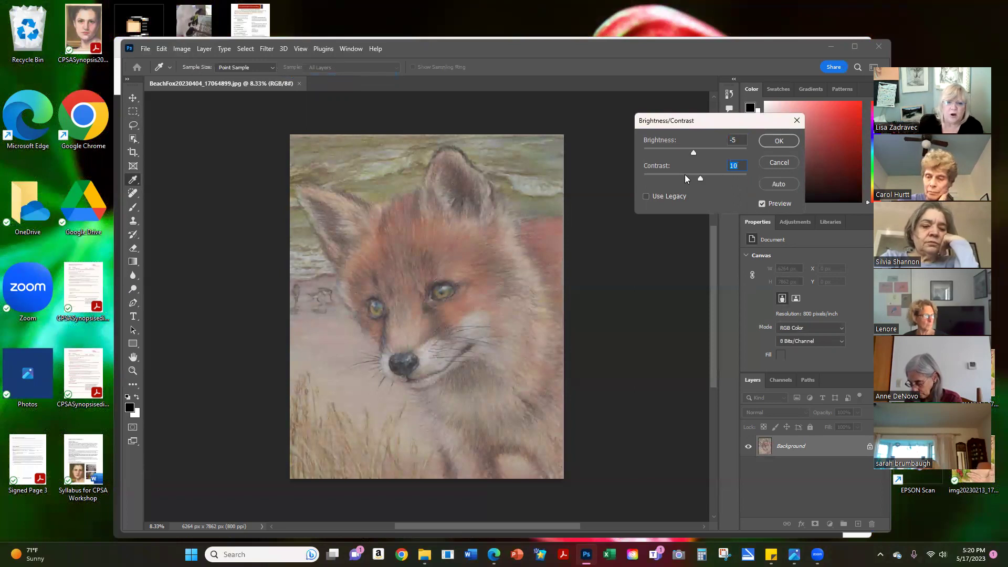
pyautogui.moveTo(701, 179); pyautogui.dragTo(695, 178)
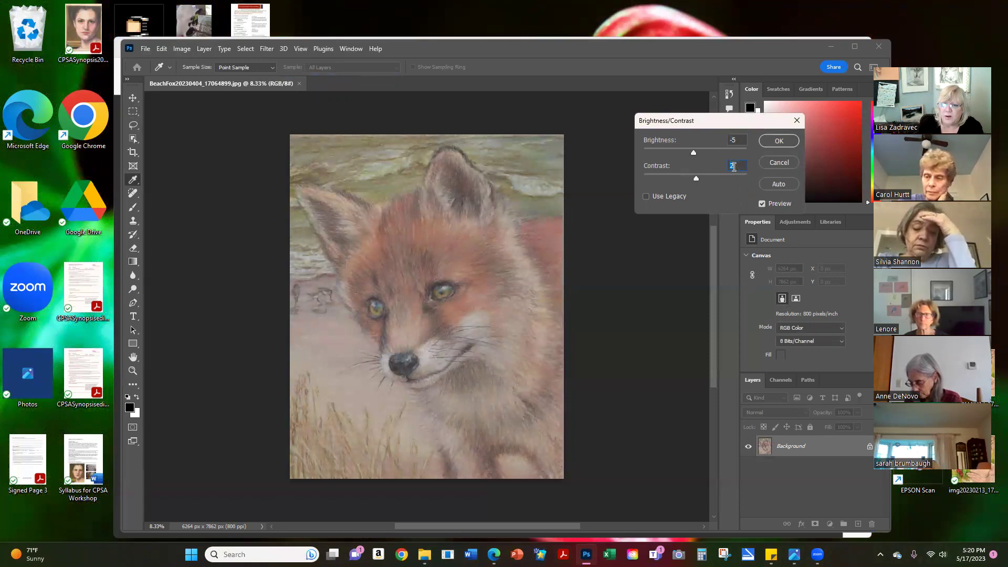
pyautogui.click(776, 163)
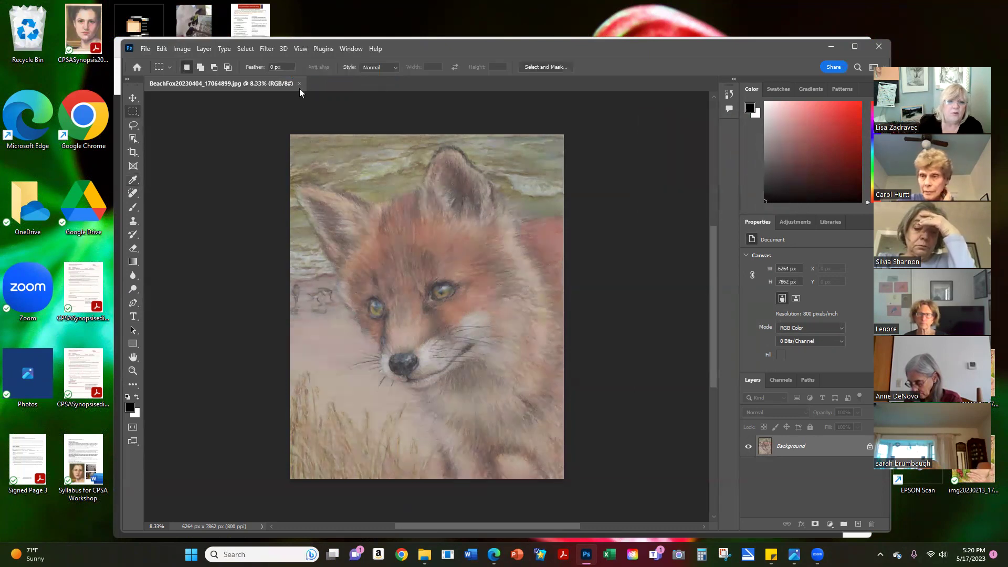
pyautogui.click(189, 49)
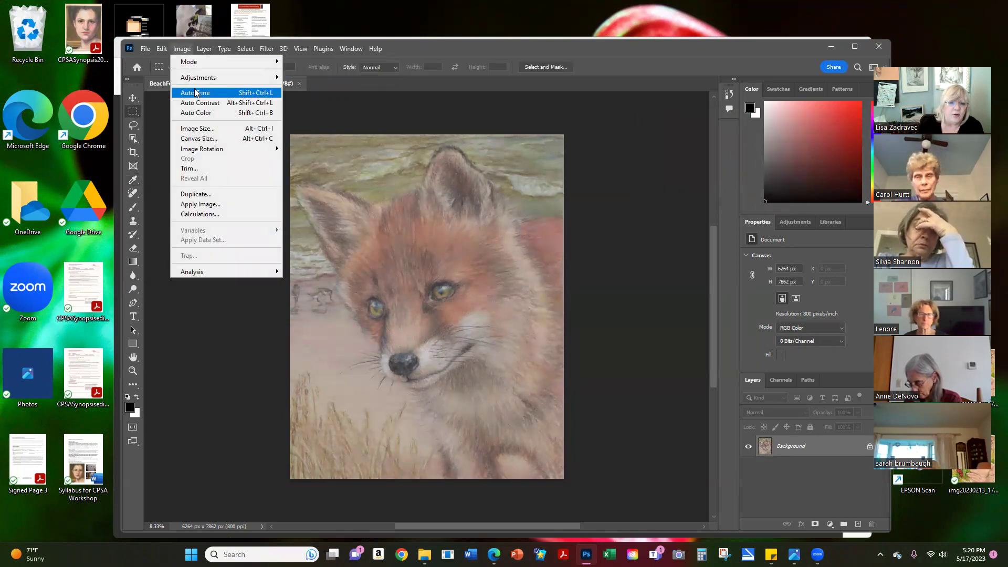
pyautogui.moveTo(209, 79)
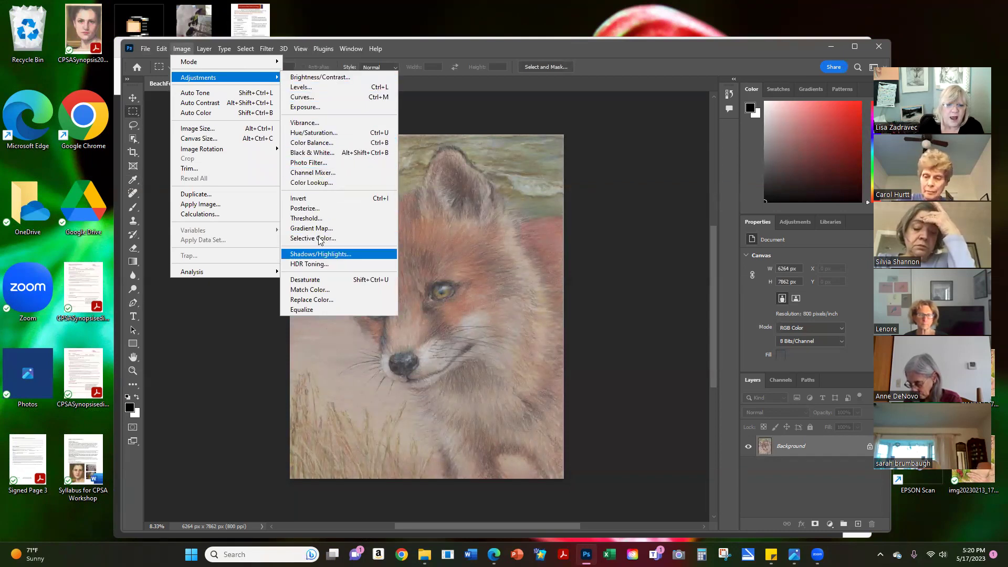
pyautogui.click(333, 144)
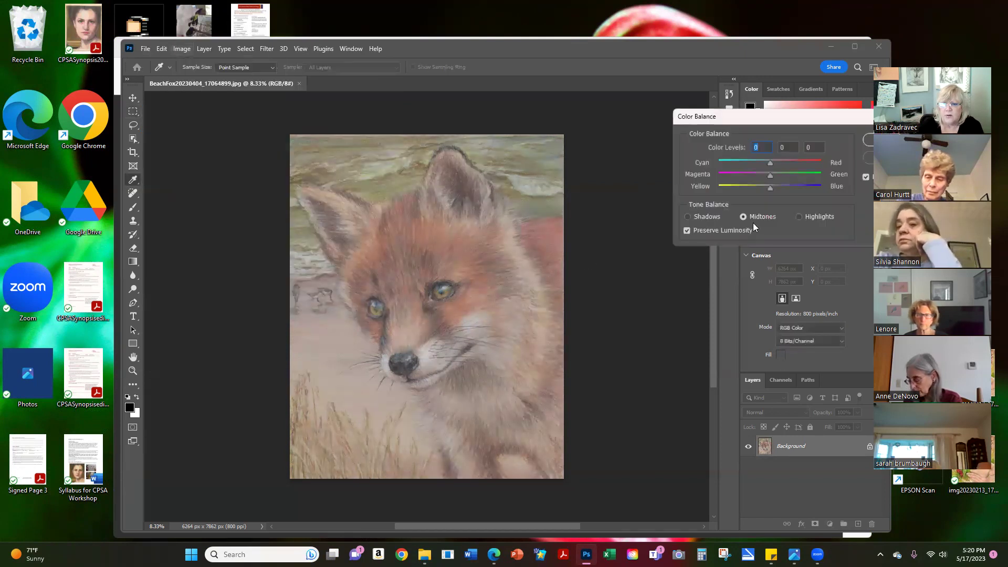
pyautogui.moveTo(772, 185); pyautogui.dragTo(766, 187)
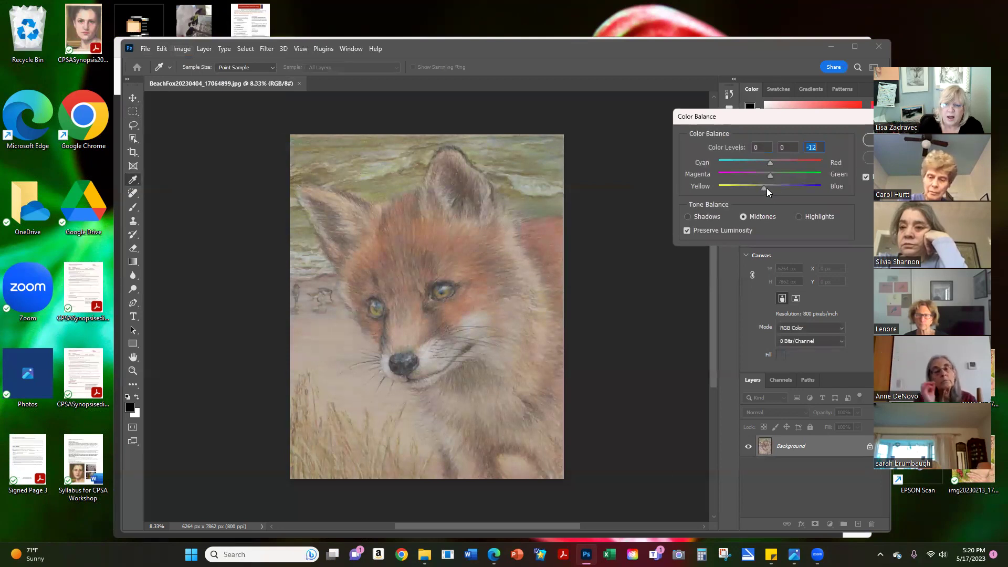
pyautogui.click(774, 162)
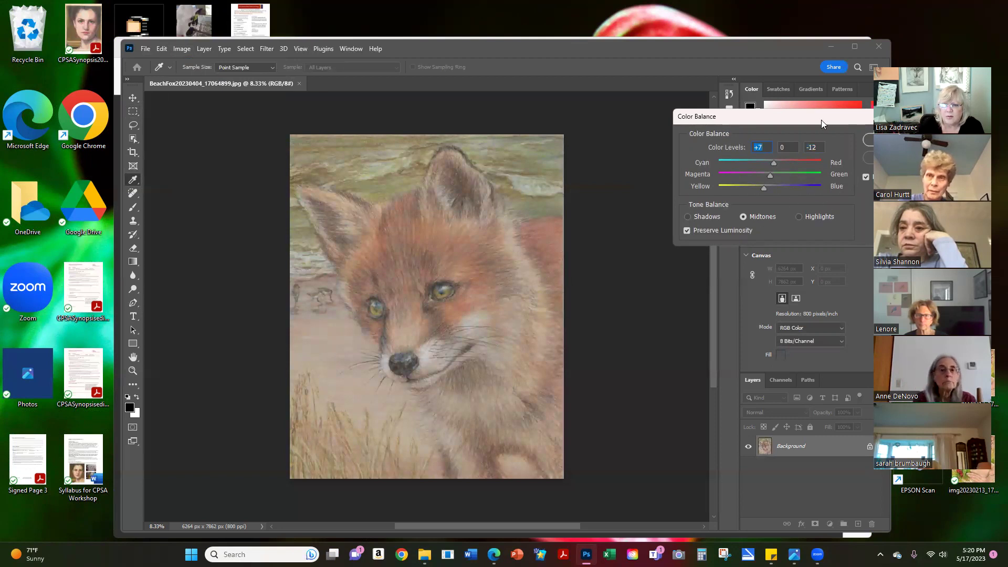
pyautogui.moveTo(820, 119); pyautogui.dragTo(763, 115)
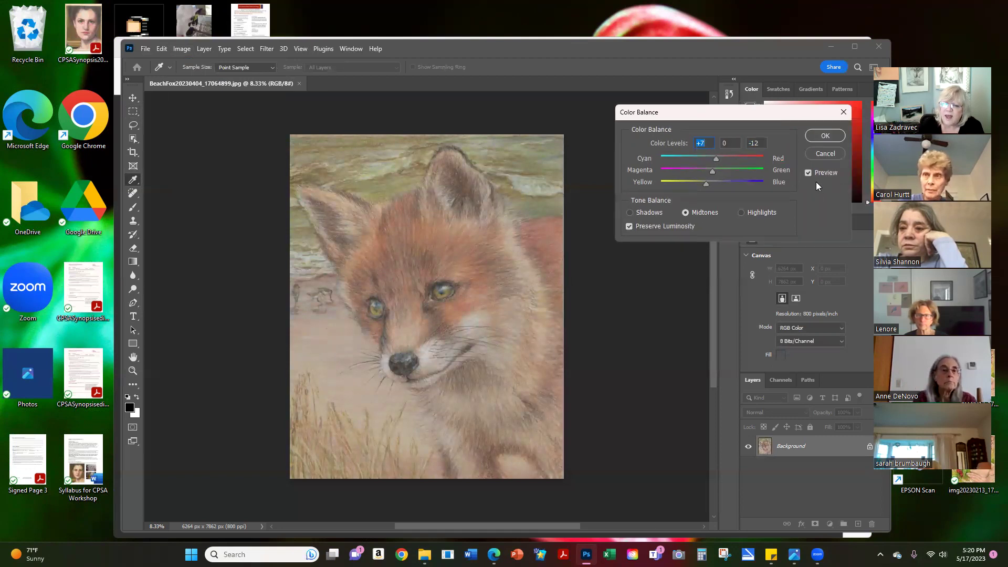
pyautogui.click(826, 152)
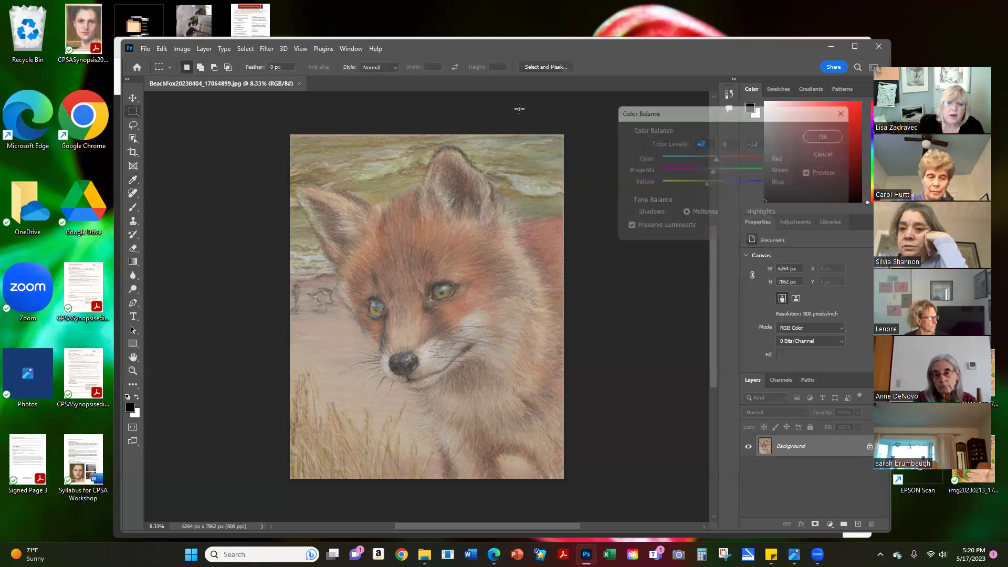
# Apply a Vibrance adjustment of +12 vibrance and +4 saturation to the fox scan
pyautogui.click(181, 48)
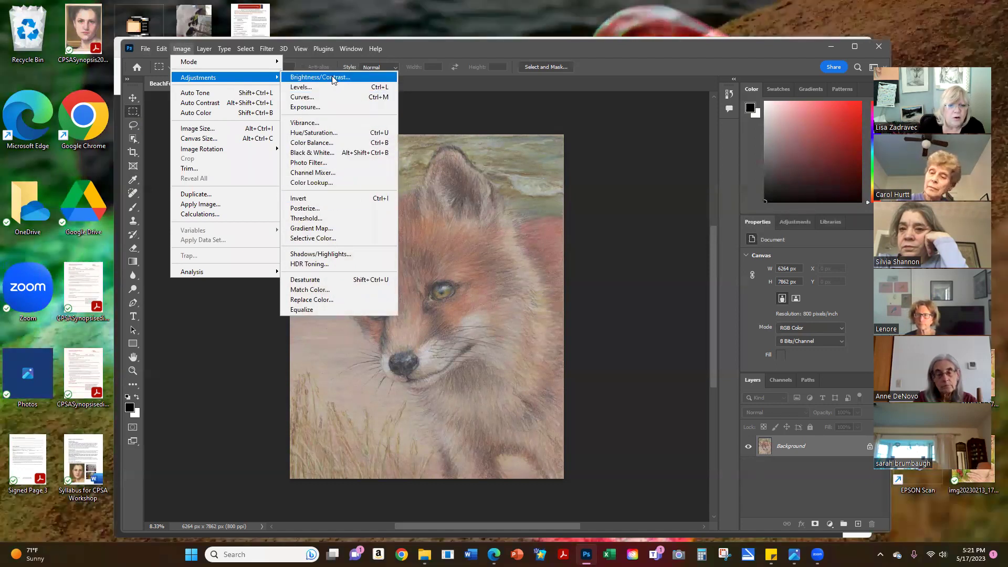
pyautogui.click(341, 122)
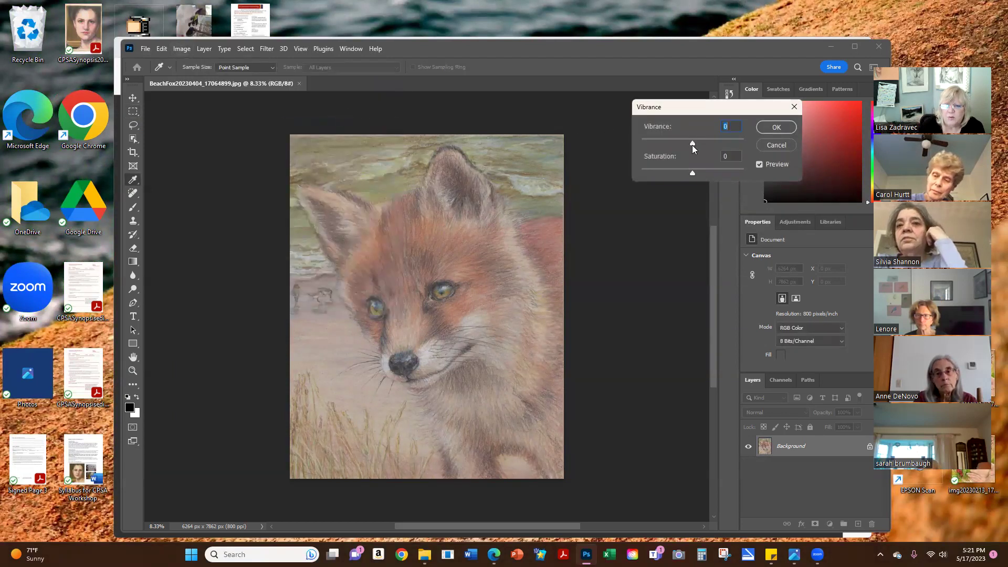
pyautogui.moveTo(691, 142); pyautogui.dragTo(702, 141)
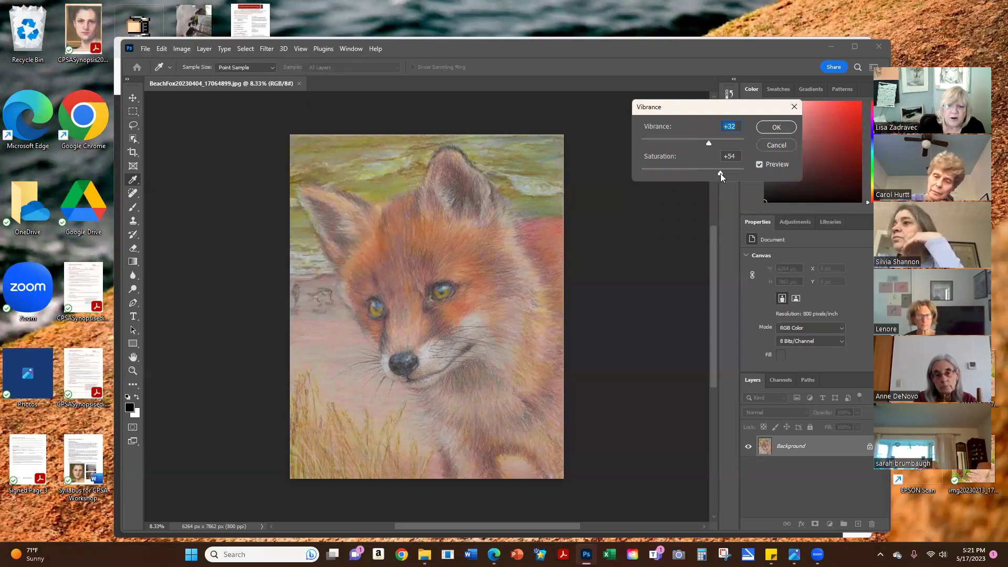
pyautogui.moveTo(693, 171); pyautogui.dragTo(699, 147)
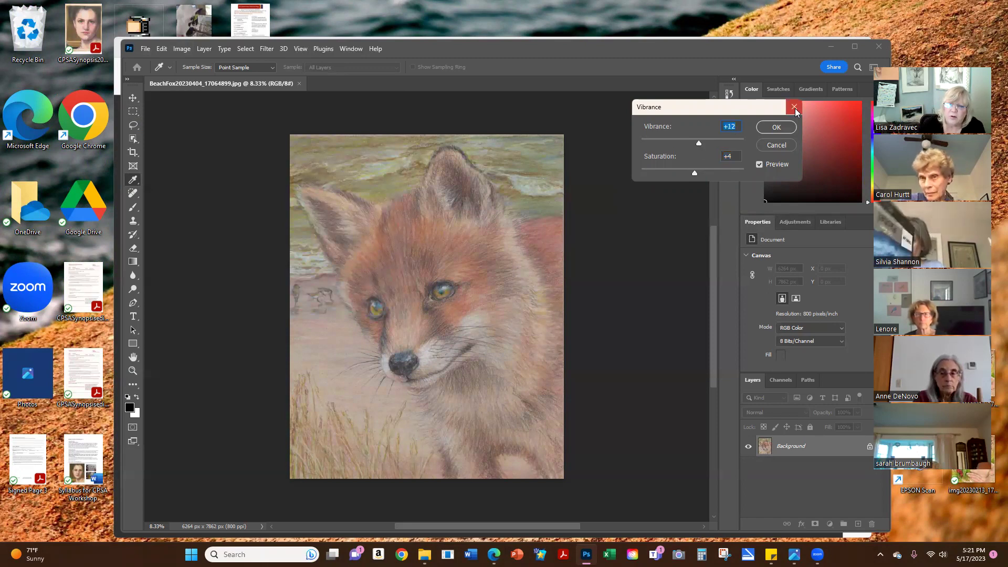
pyautogui.click(776, 127)
pyautogui.press('m')
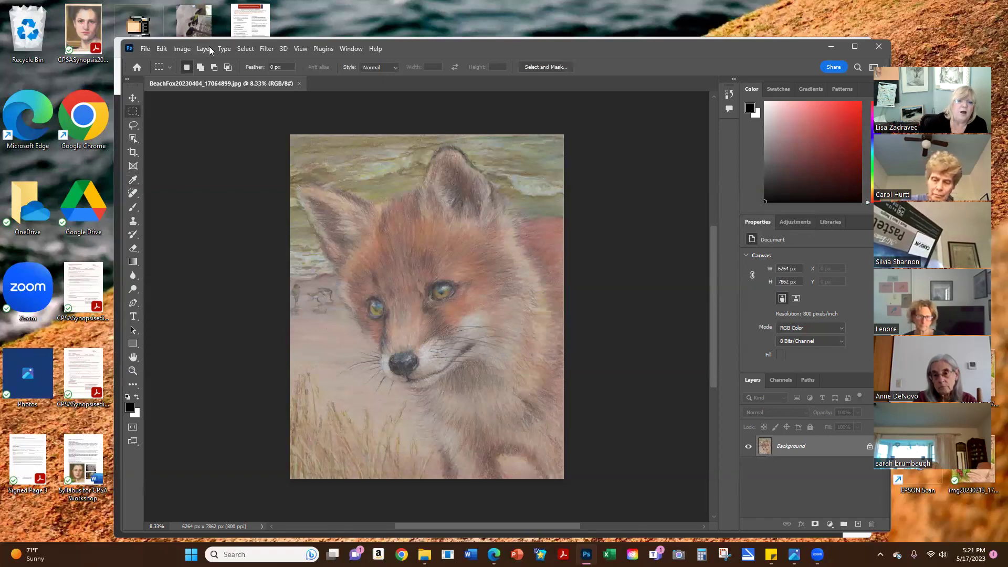
# Open the Image Size dialog for the BeachFox scan from the Image menu
pyautogui.click(184, 49)
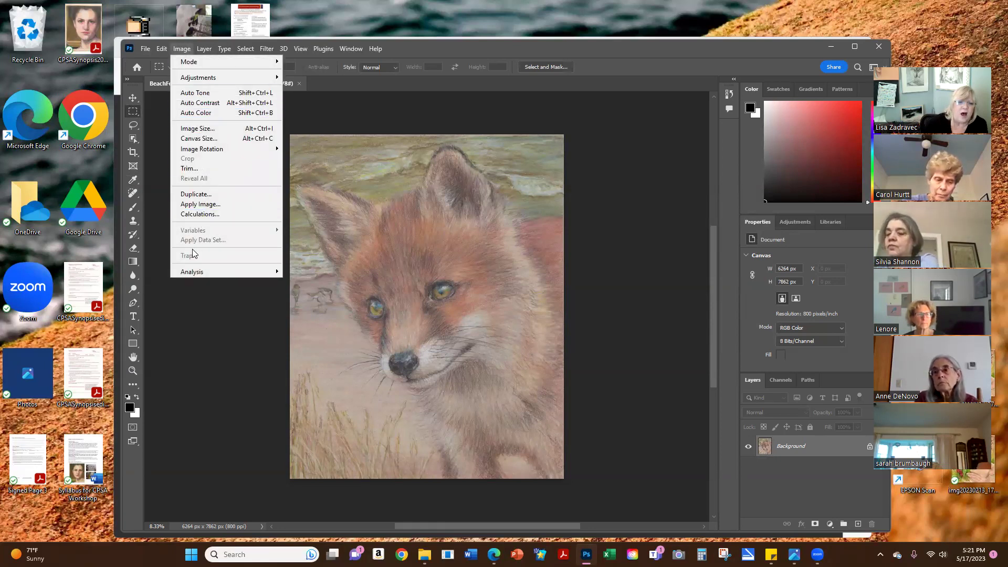
pyautogui.click(196, 128)
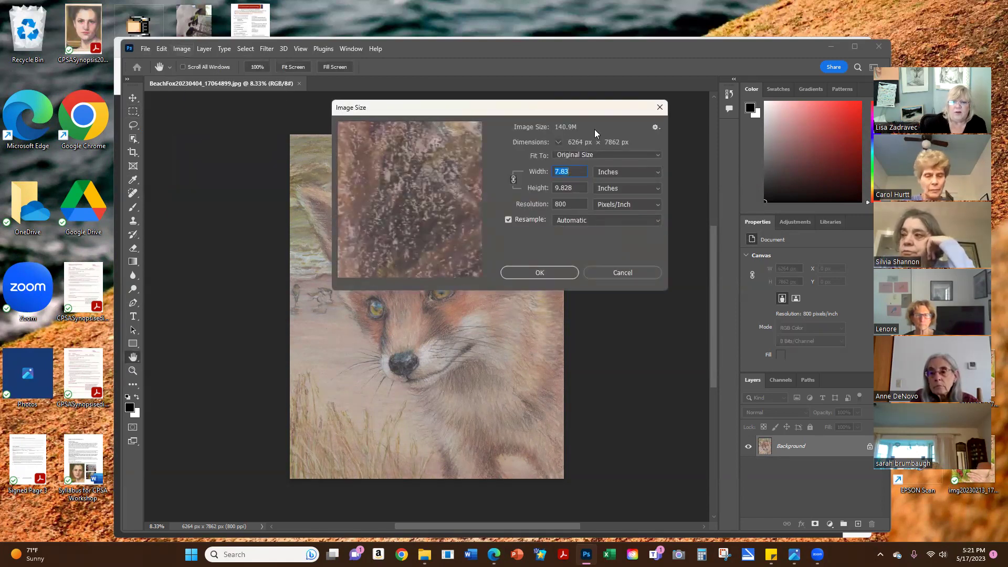
pyautogui.click(657, 155)
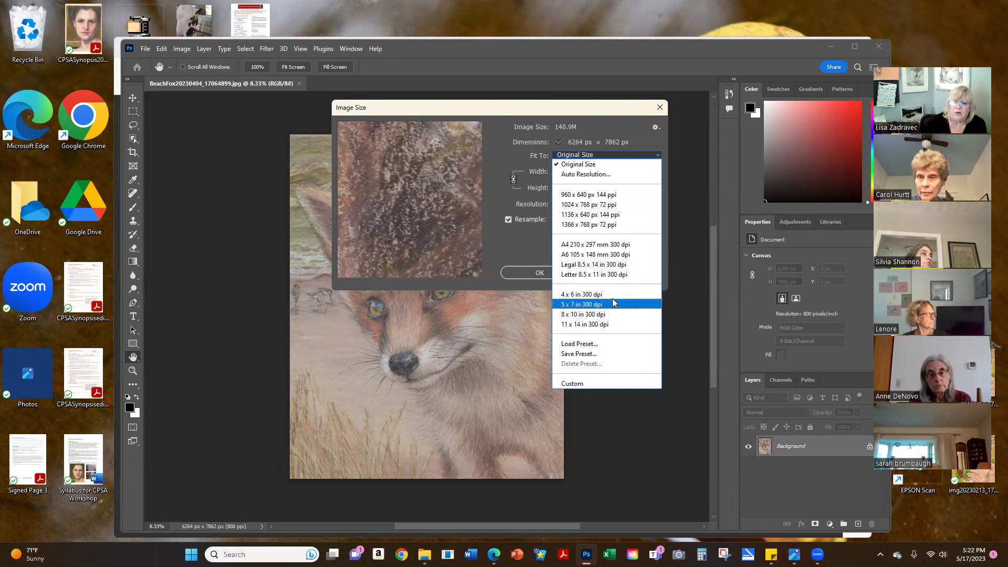
pyautogui.click(626, 134)
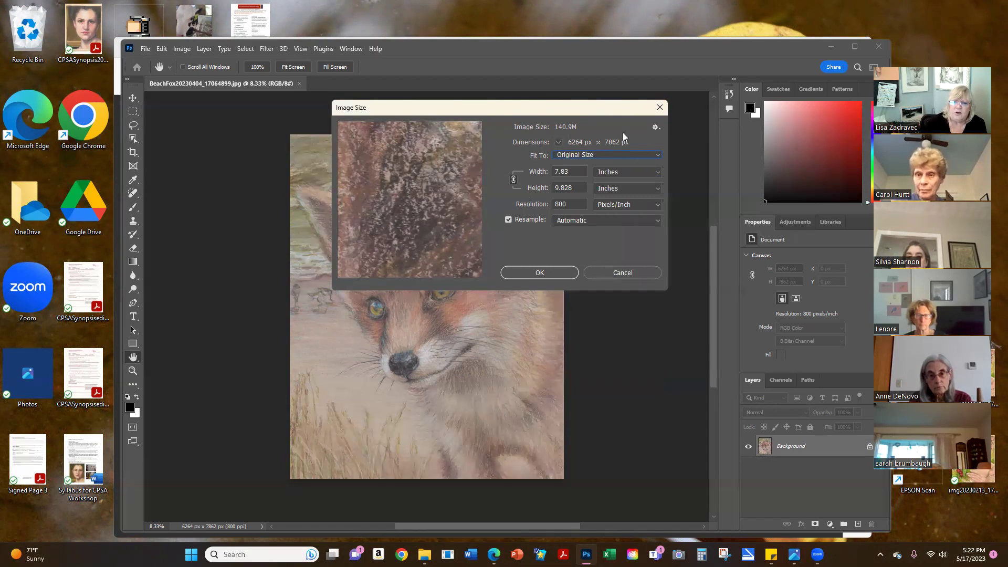
# Try entering a height of 1000 in inches and dismiss the out-of-range warning
pyautogui.doubleClick(577, 171)
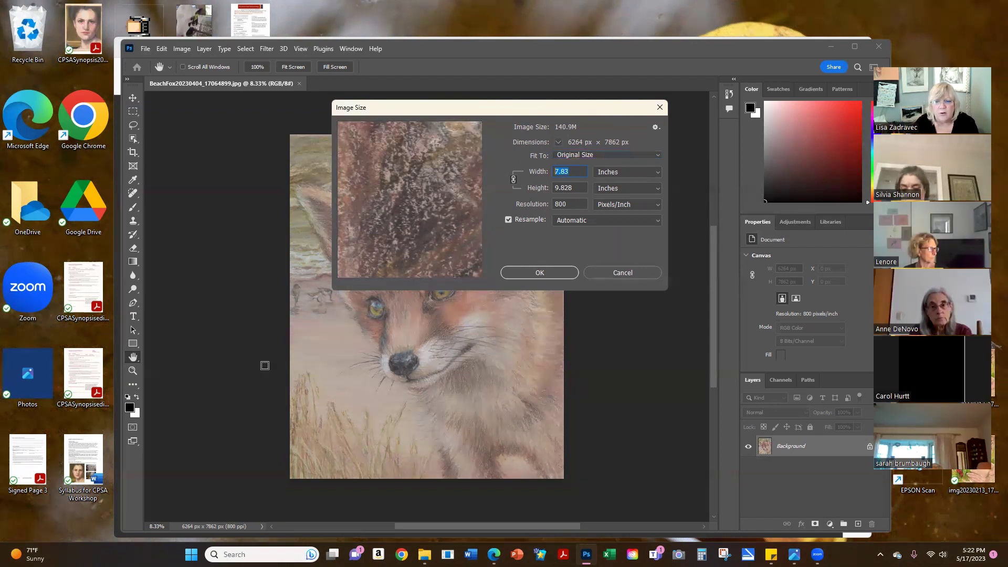
pyautogui.doubleClick(568, 187)
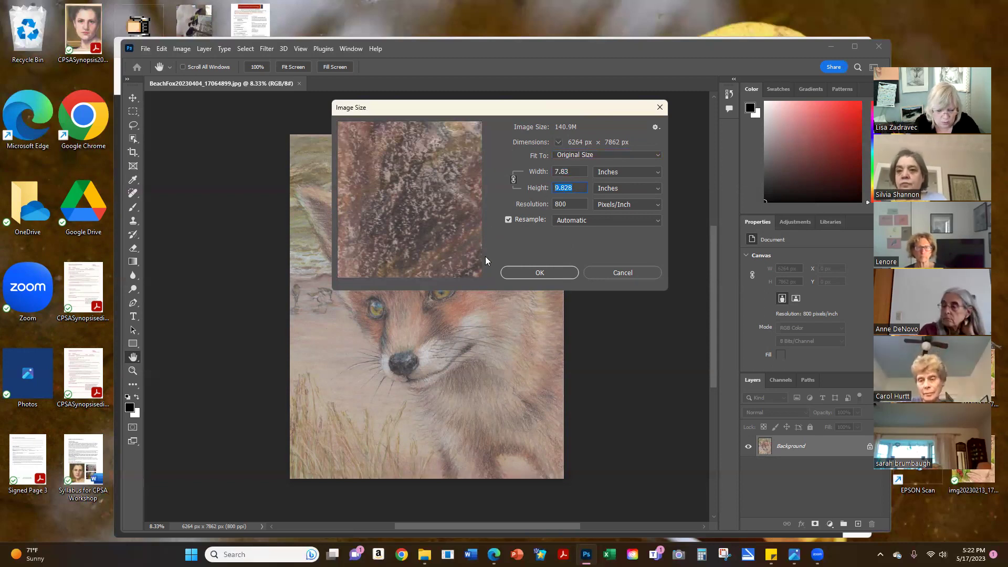
pyautogui.write('10000')
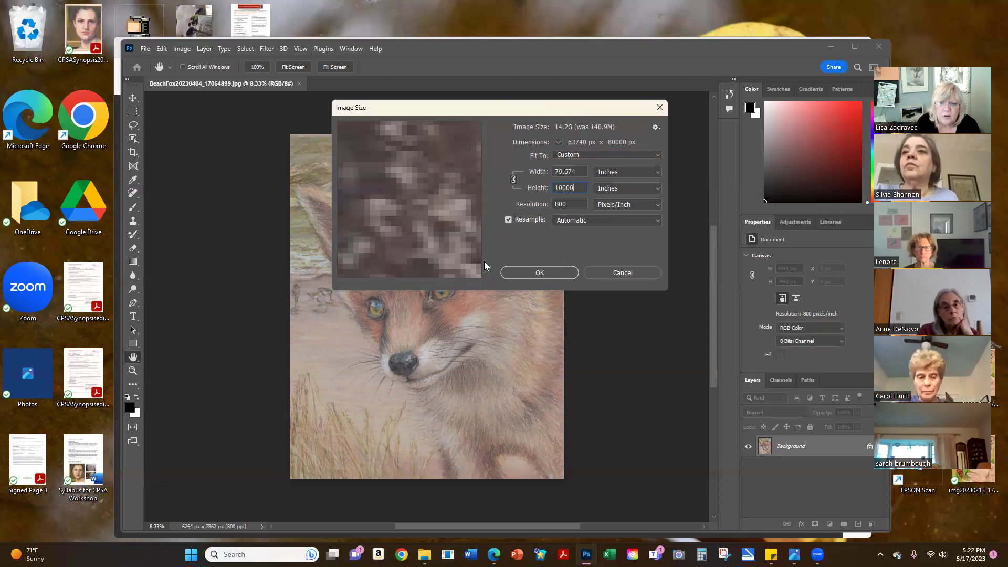
pyautogui.press('BackSpace')
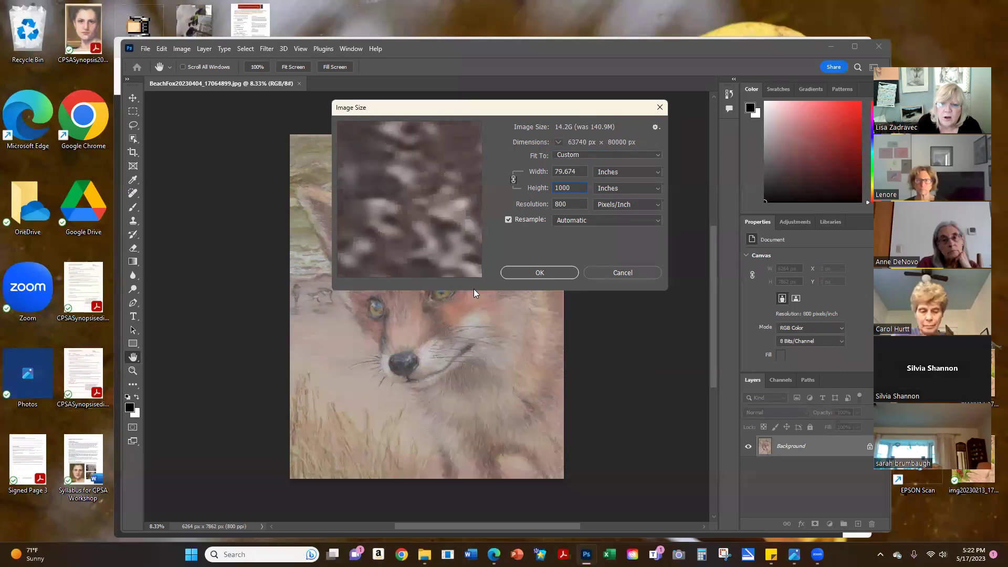
pyautogui.press('Tab')
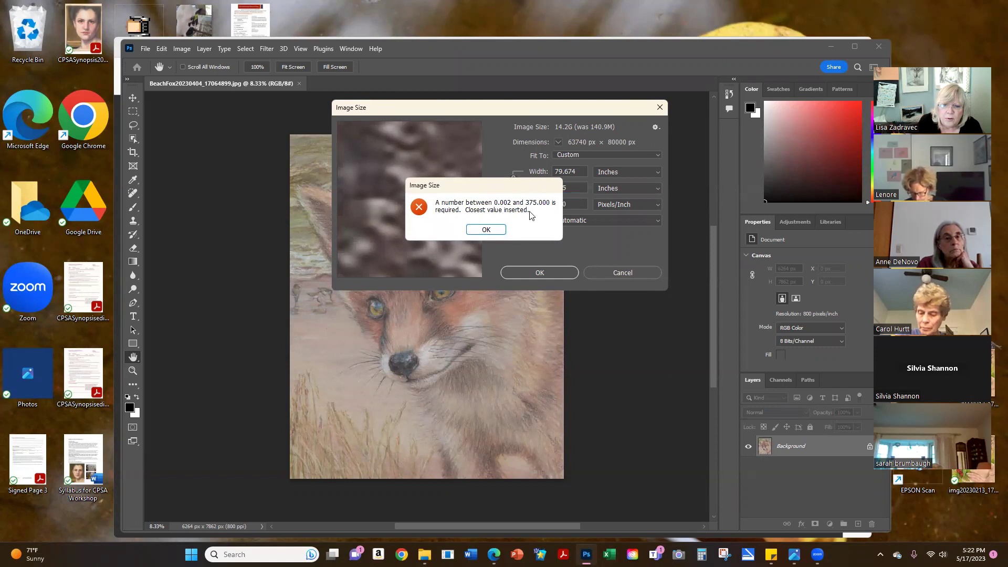
pyautogui.click(486, 230)
# Switch the width and height units to Pixels and enter 1000 as the height
pyautogui.click(625, 188)
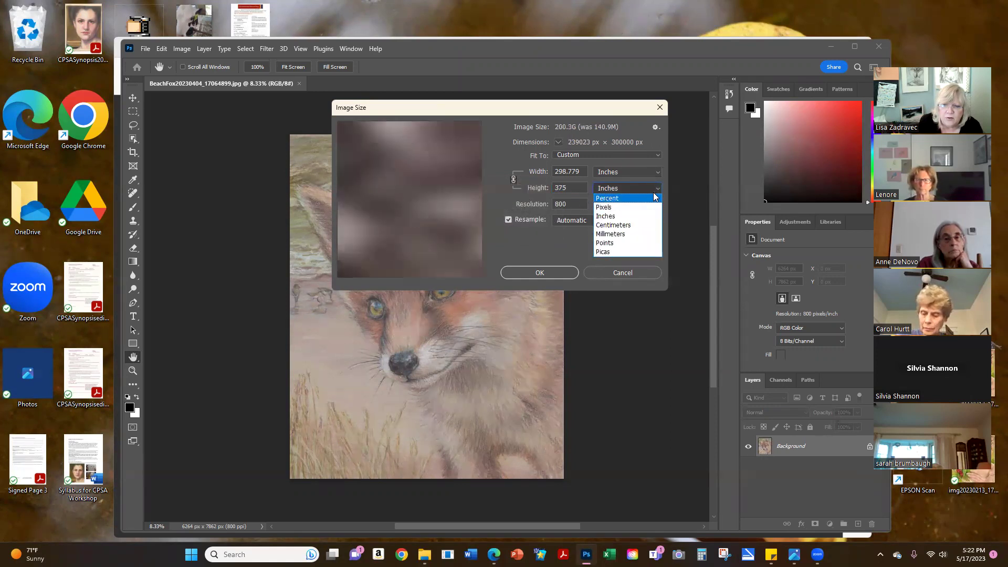
pyautogui.click(619, 208)
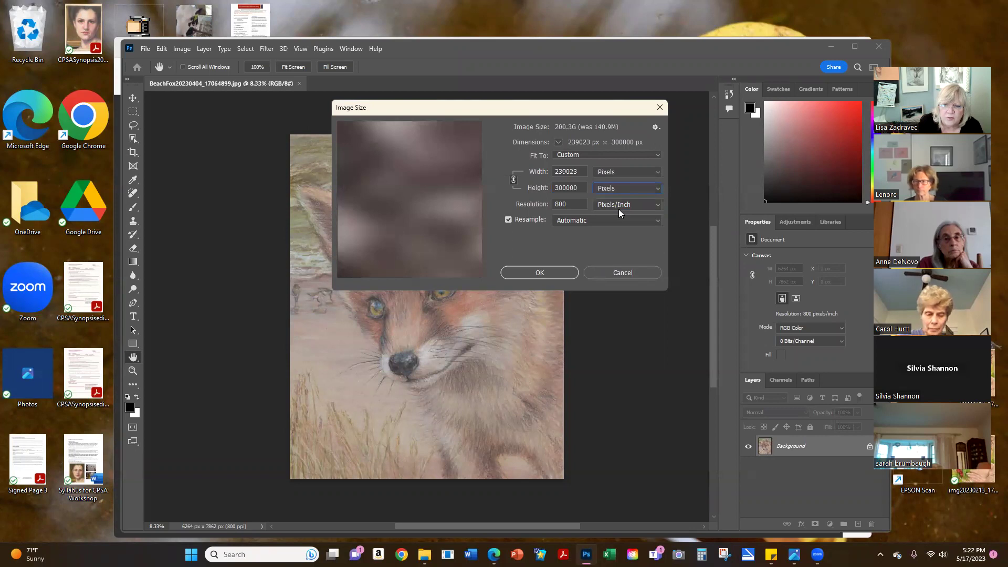
pyautogui.doubleClick(582, 188)
pyautogui.moveTo(450, 206)
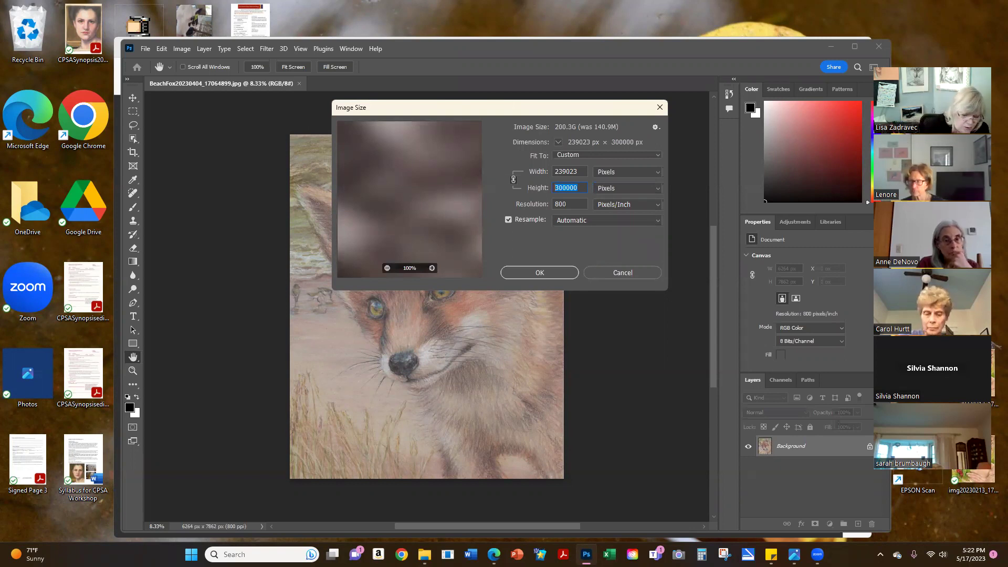
pyautogui.write('100')
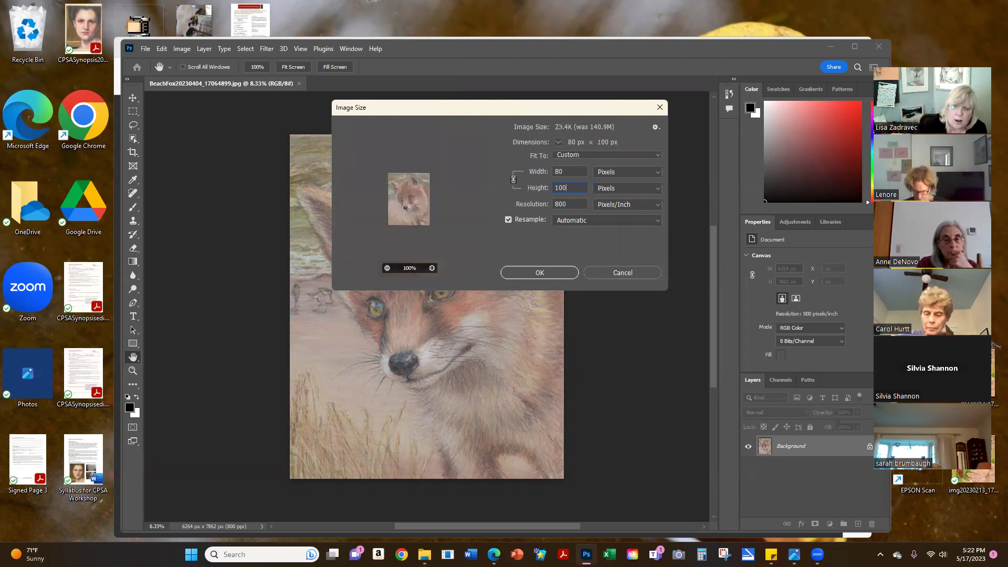
pyautogui.write('0')
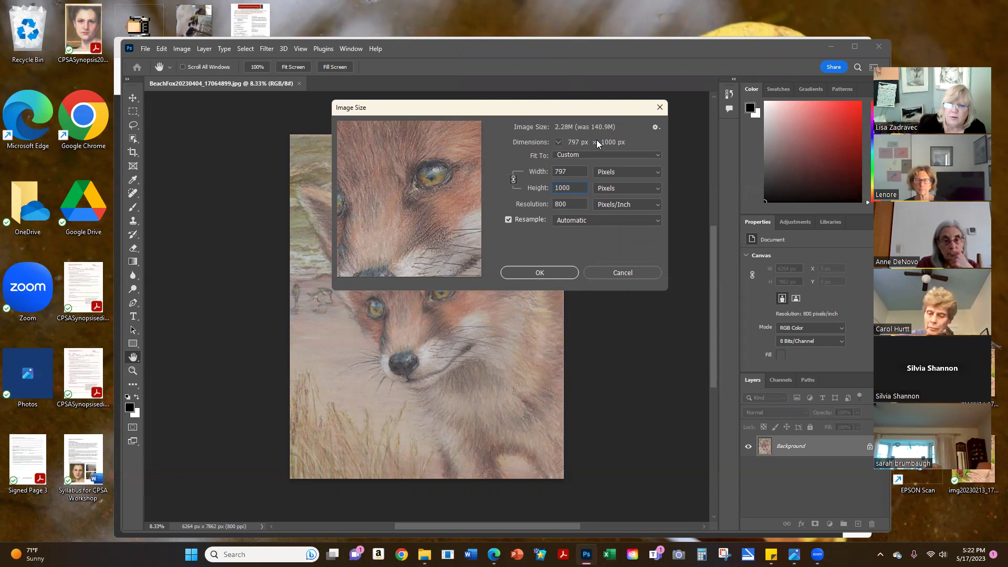
# Choose the 8 x 10 in 300 dpi Fit To preset, giving 2400 × 3012 px
pyautogui.click(657, 156)
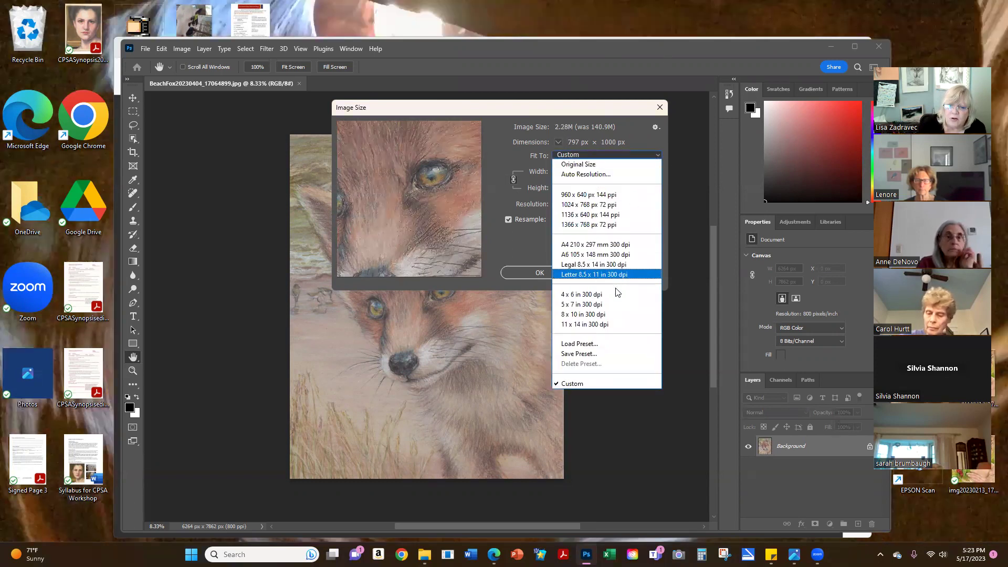
pyautogui.click(613, 313)
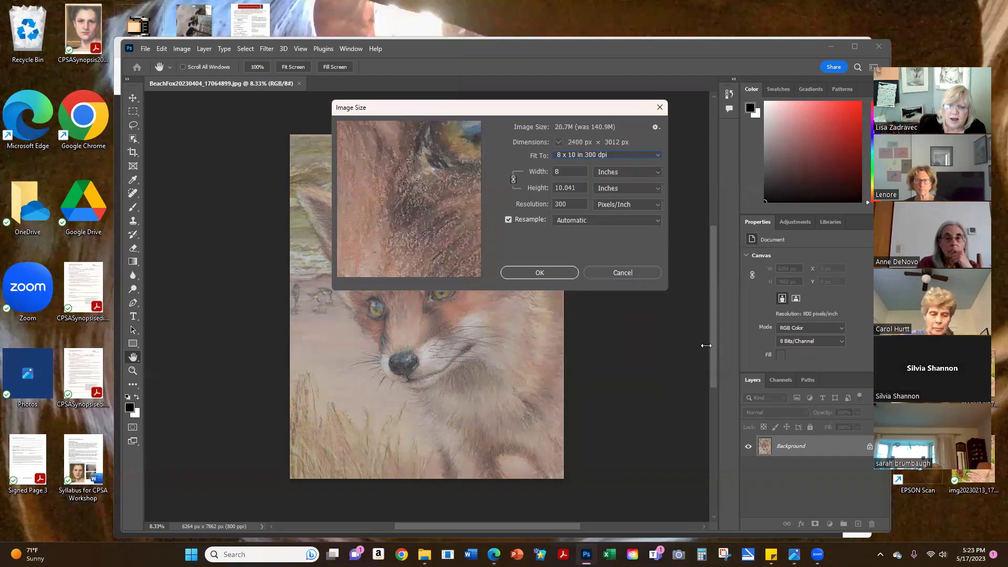
pyautogui.moveTo(376, 210)
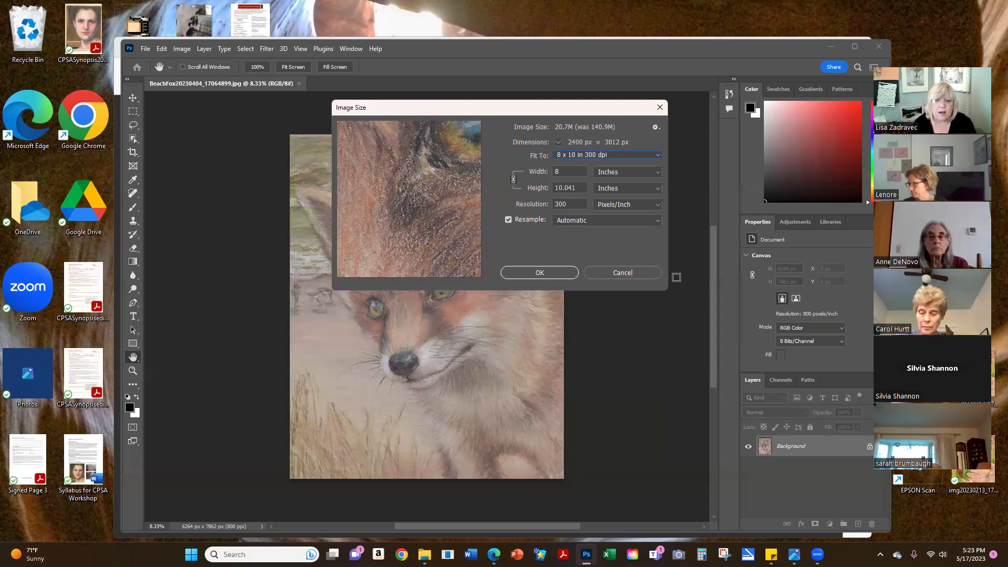
# Cancel Image Size, then review Dust & Scratches Radius and Threshold and cancel without applying
pyautogui.click(644, 273)
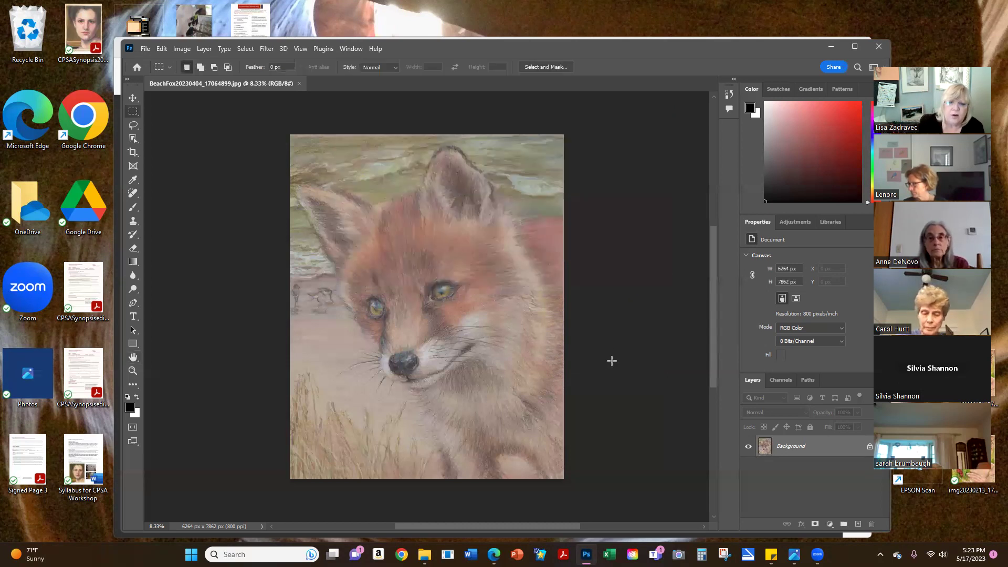
pyautogui.click(268, 47)
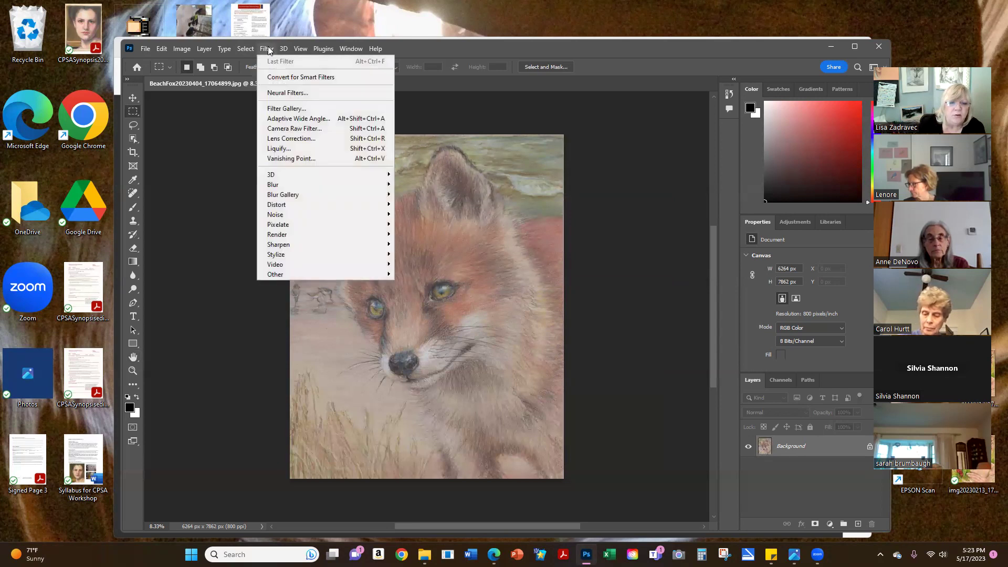
pyautogui.moveTo(321, 215)
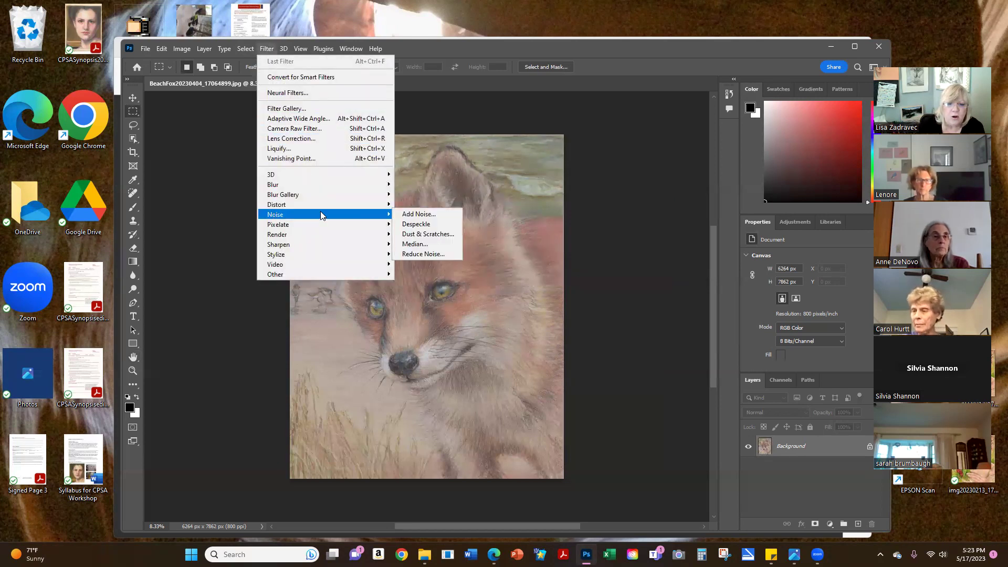
pyautogui.click(428, 234)
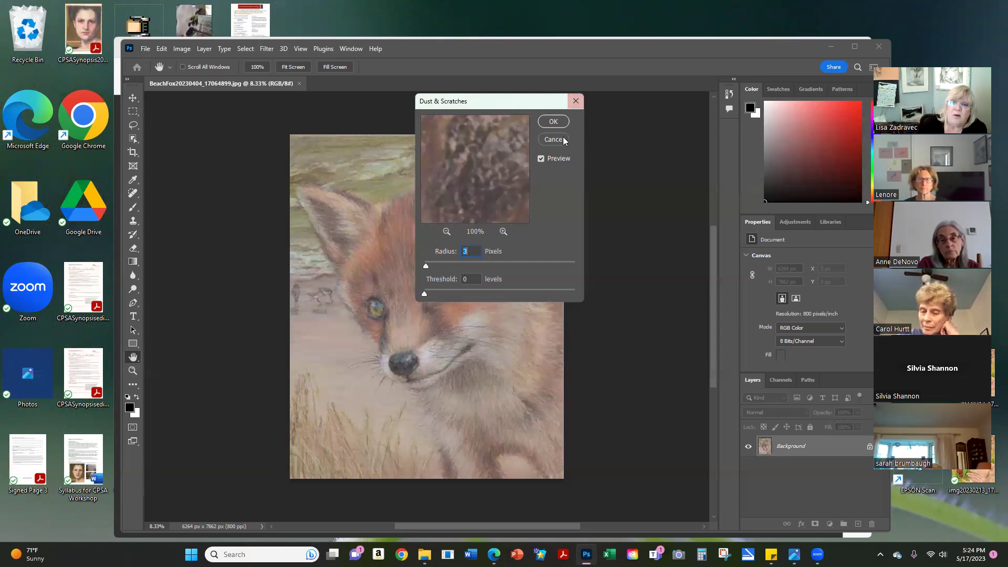
pyautogui.click(562, 138)
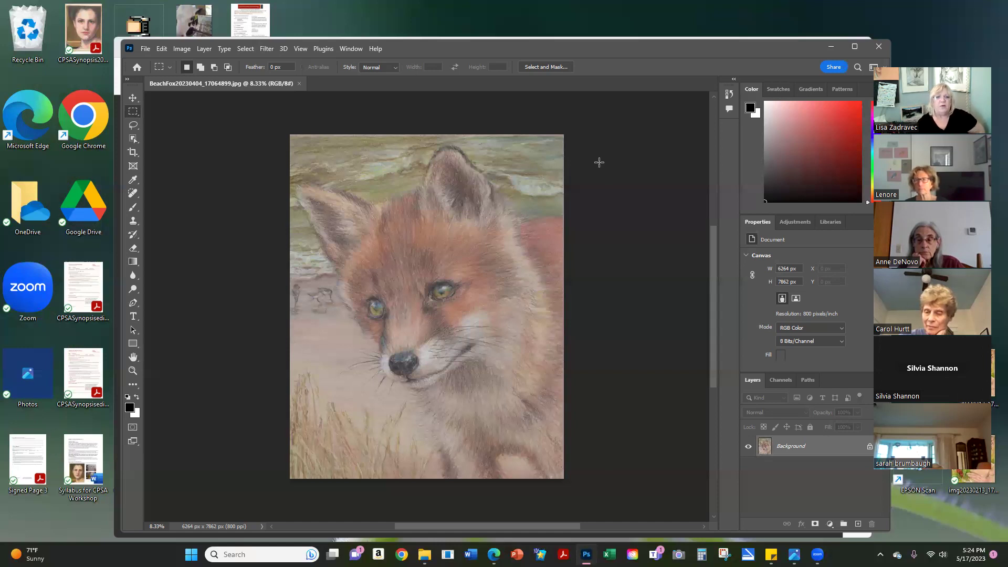
# Save a copy as BeachFox20230404_17064899.jpg in Dropbox Scans and dismiss JPEG Options
pyautogui.click(144, 49)
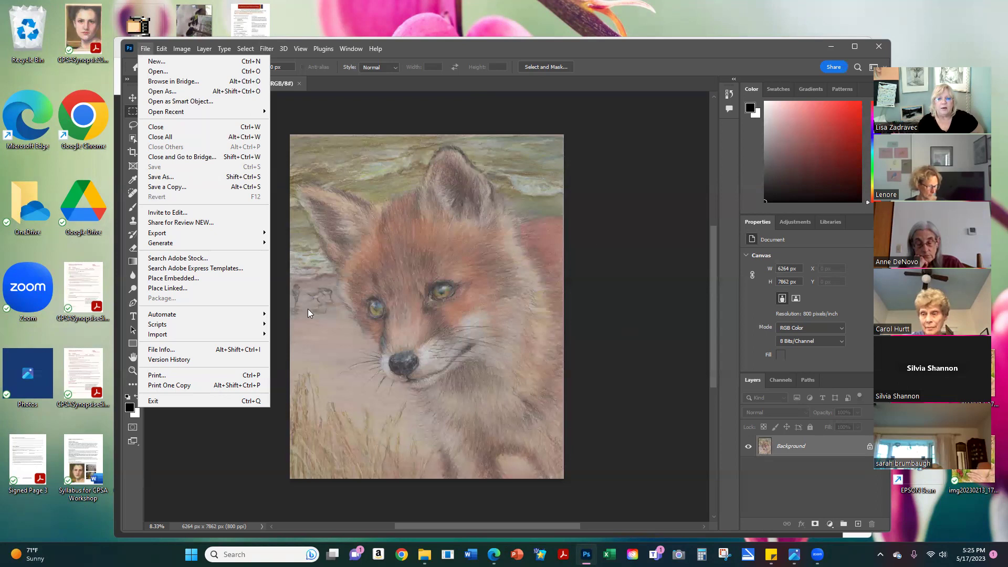
pyautogui.click(168, 179)
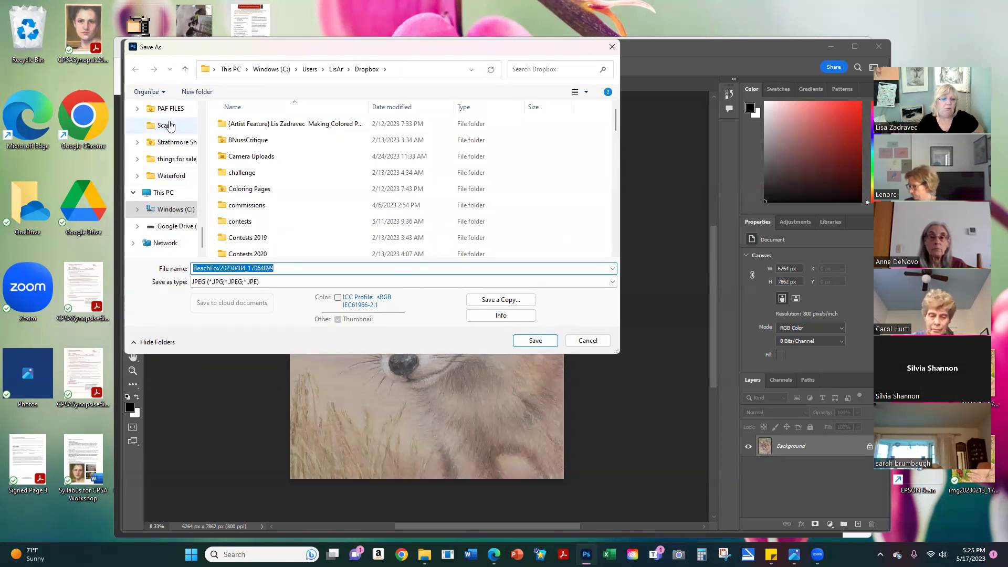
pyautogui.click(169, 127)
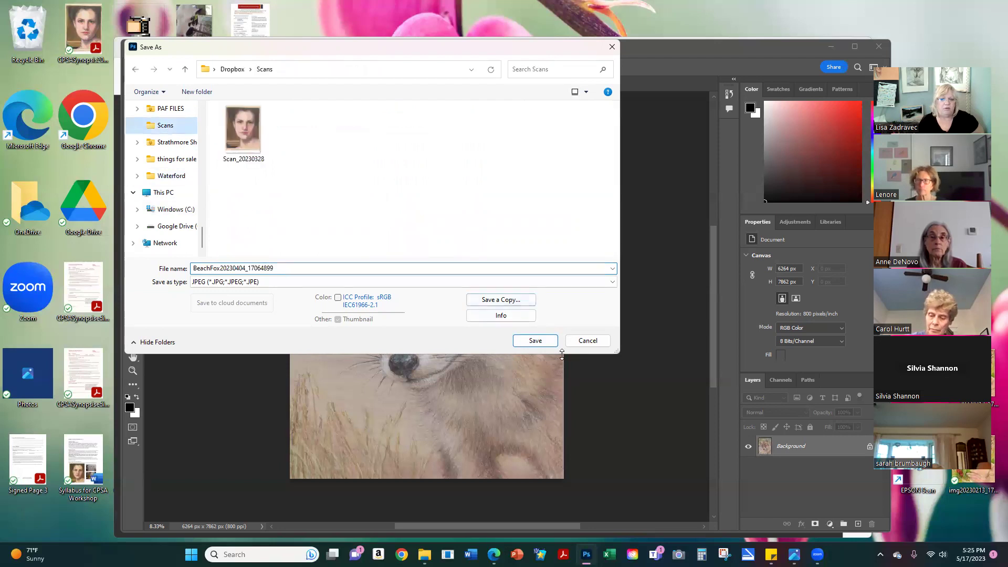
pyautogui.click(548, 342)
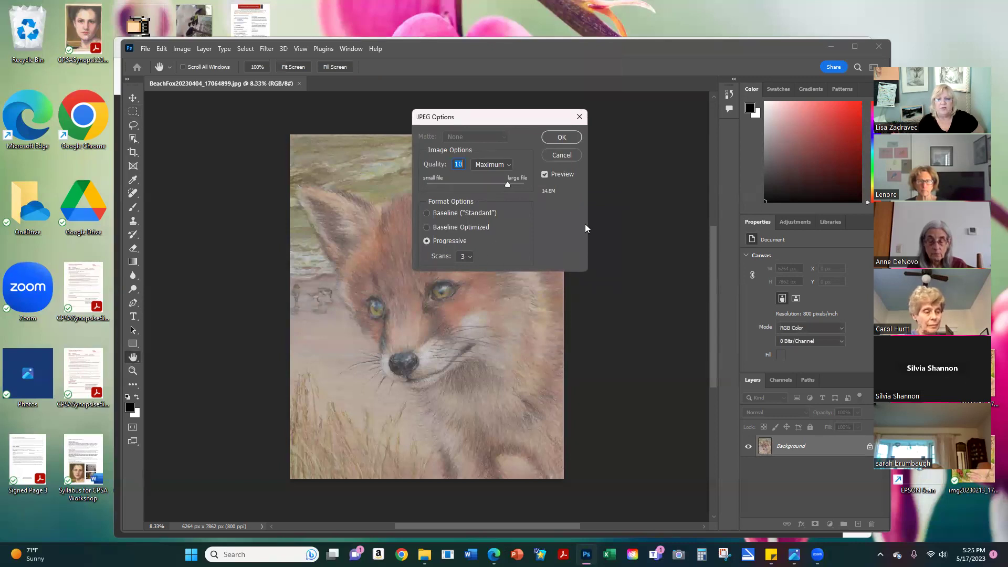
pyautogui.click(579, 117)
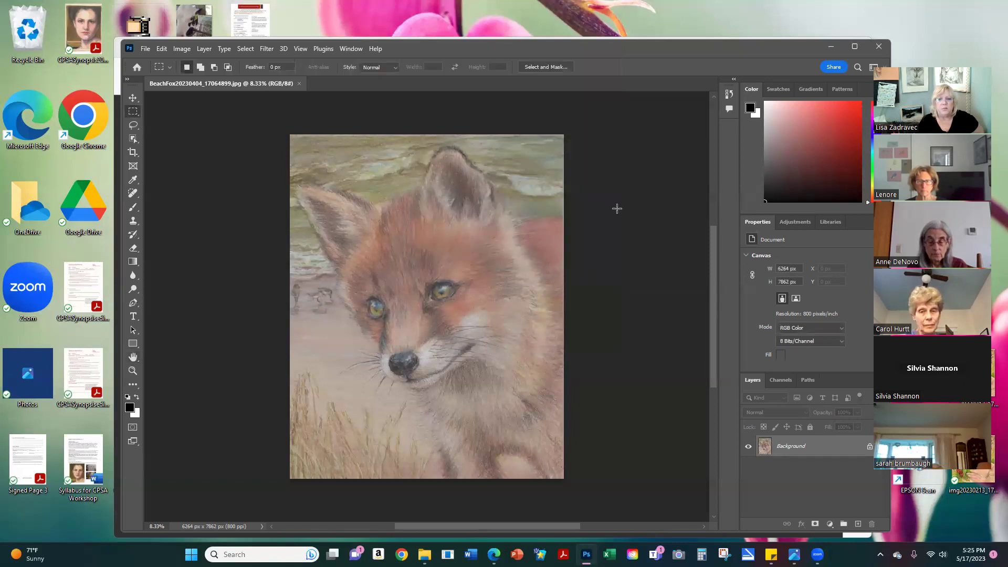
# Close Photoshop, then close the Drive image preview and deselect the file
pyautogui.click(874, 48)
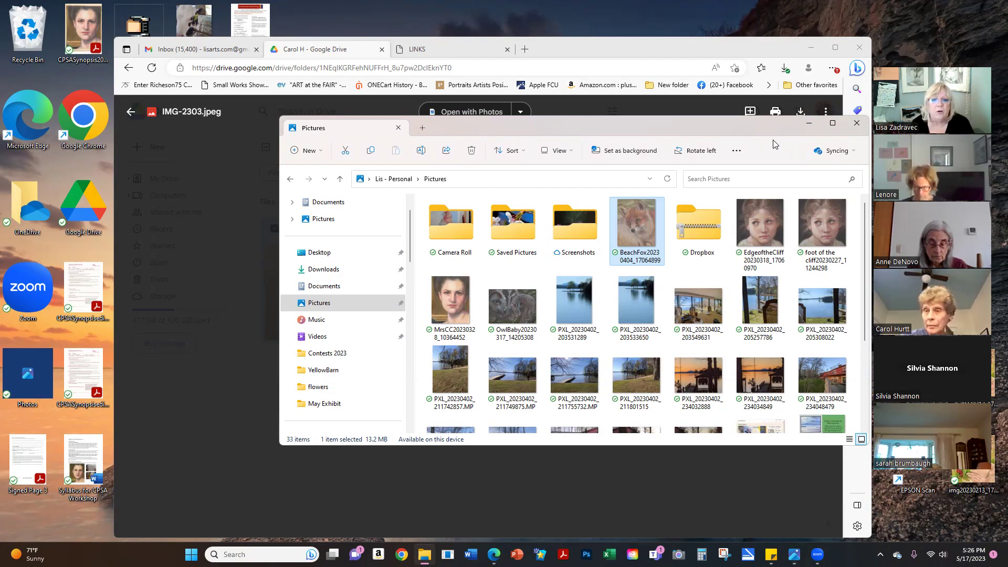
pyautogui.click(251, 198)
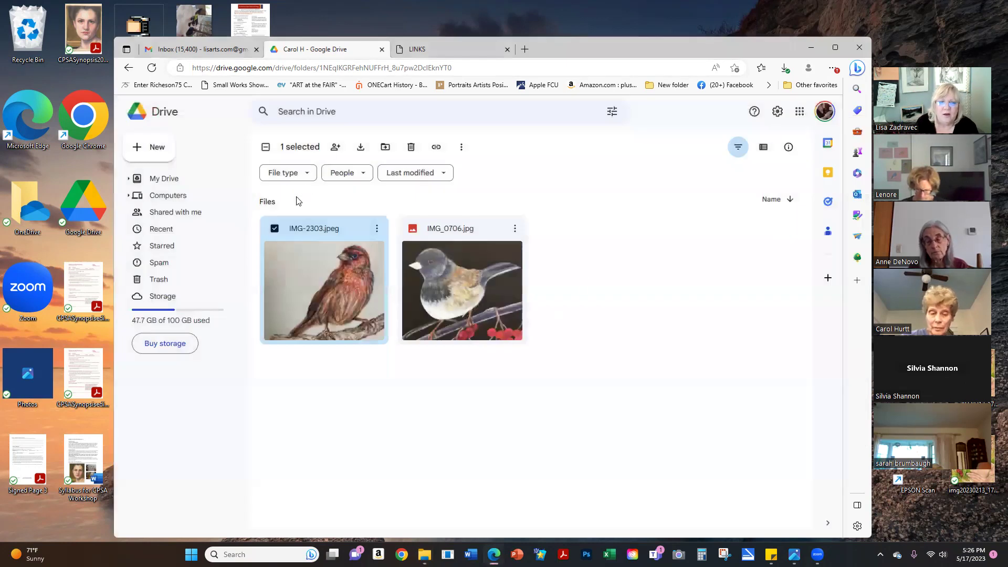
pyautogui.click(724, 333)
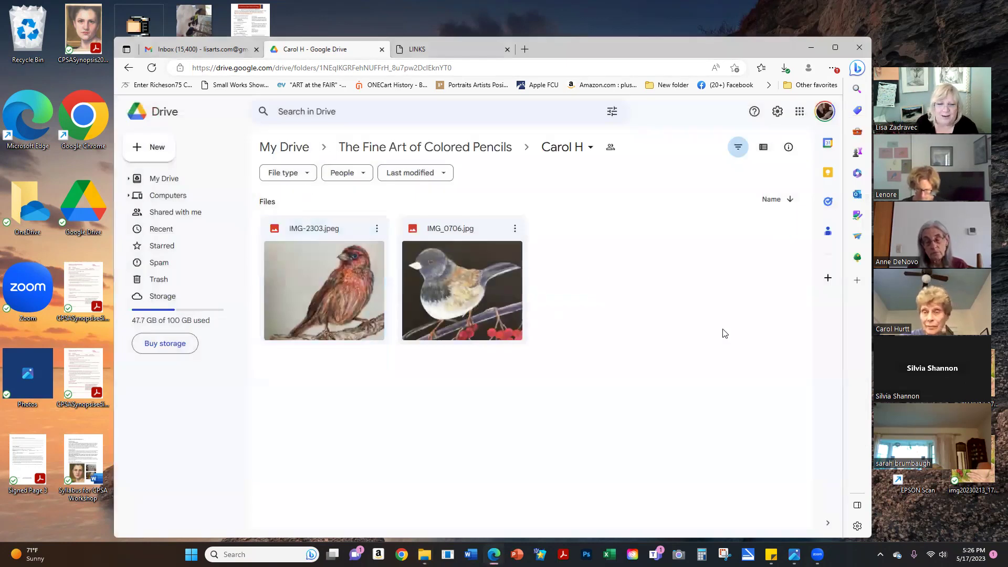